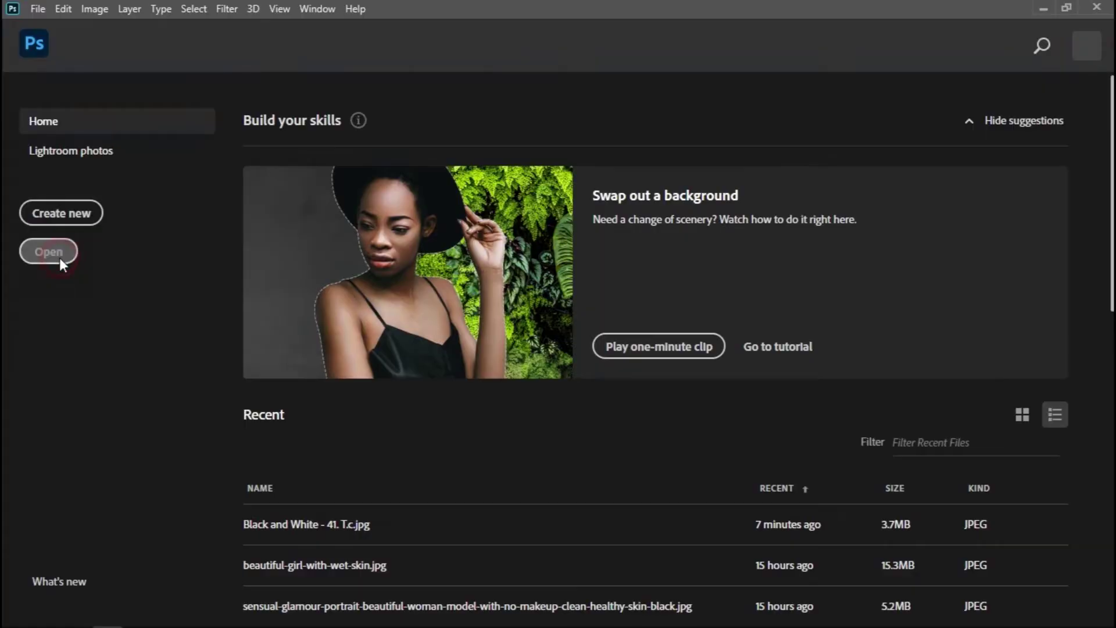
Step: Open Black and White - 41. T.c.jpg and fit the photo on screen
{"action": "left_click", "coordinate": [59, 257]}
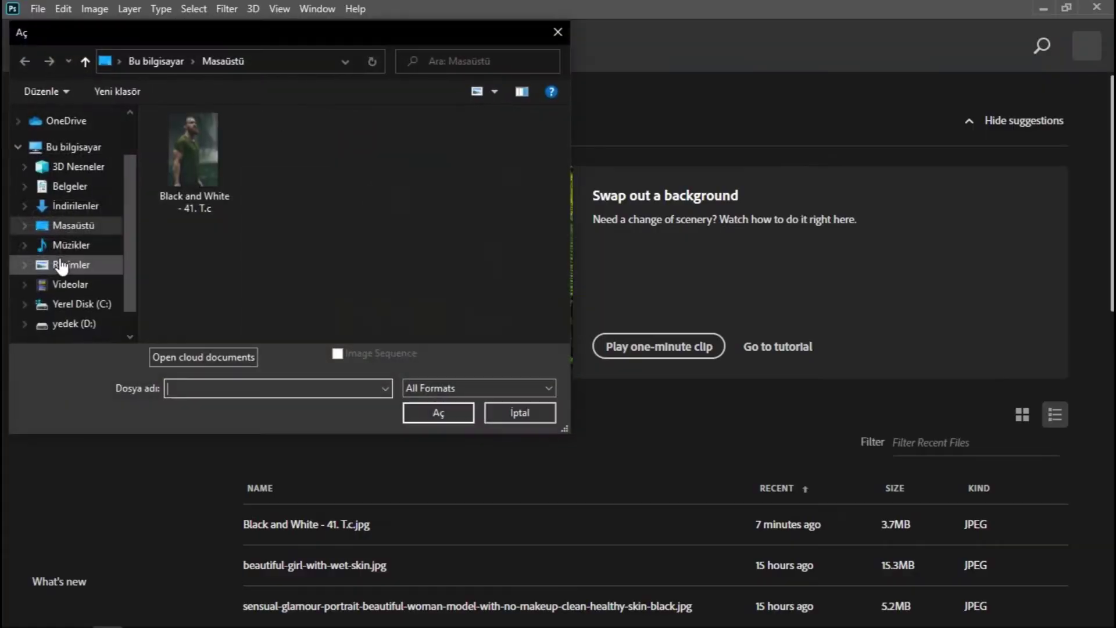
{"action": "double_click", "coordinate": [176, 191]}
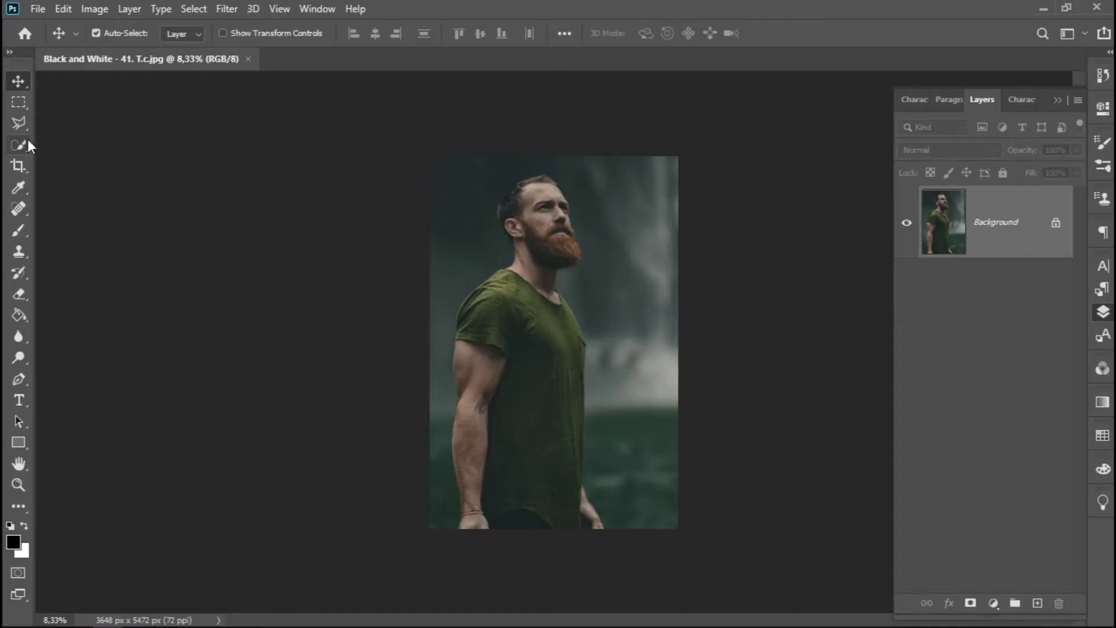
{"action": "left_click", "coordinate": [18, 484]}
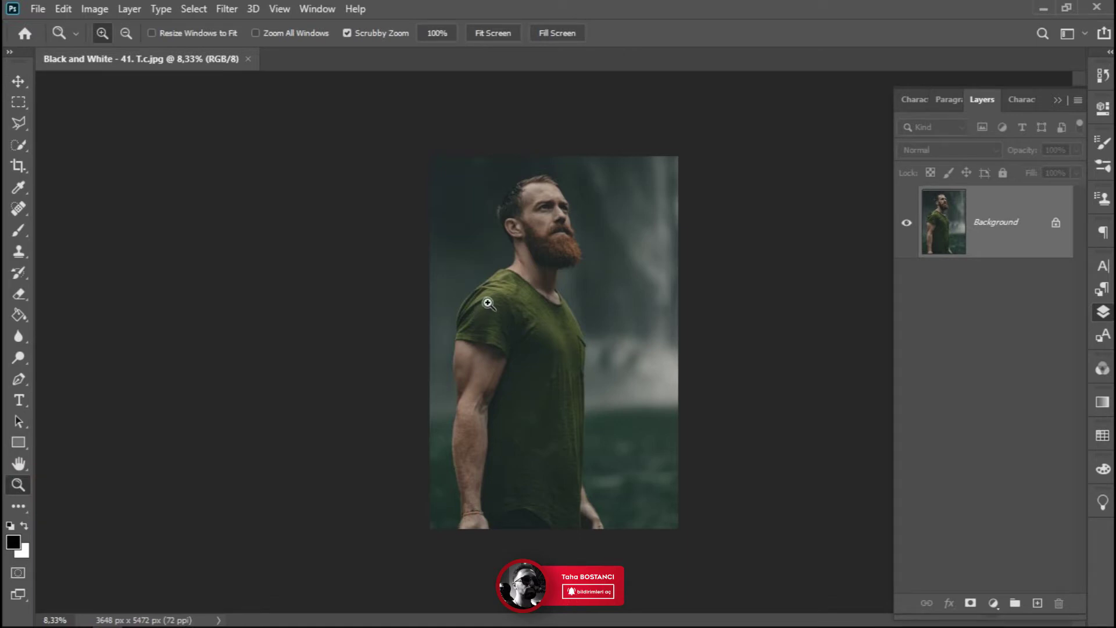
{"action": "right_click", "coordinate": [494, 285]}
{"action": "left_click", "coordinate": [515, 301]}
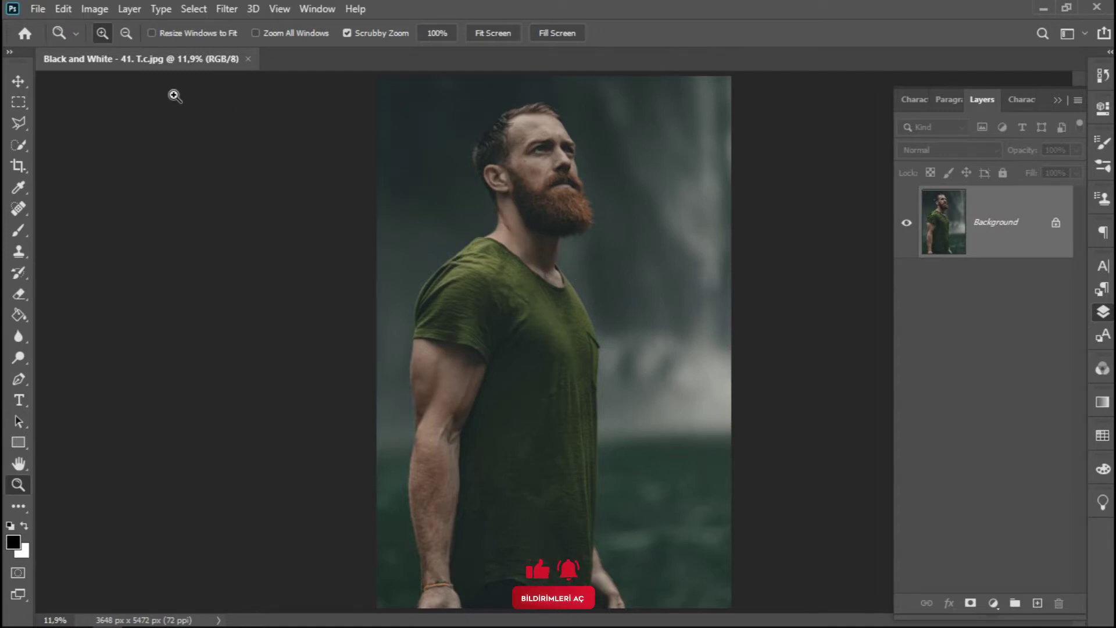
{"action": "left_click", "coordinate": [98, 10]}
{"action": "mouse_move", "coordinate": [120, 51]}
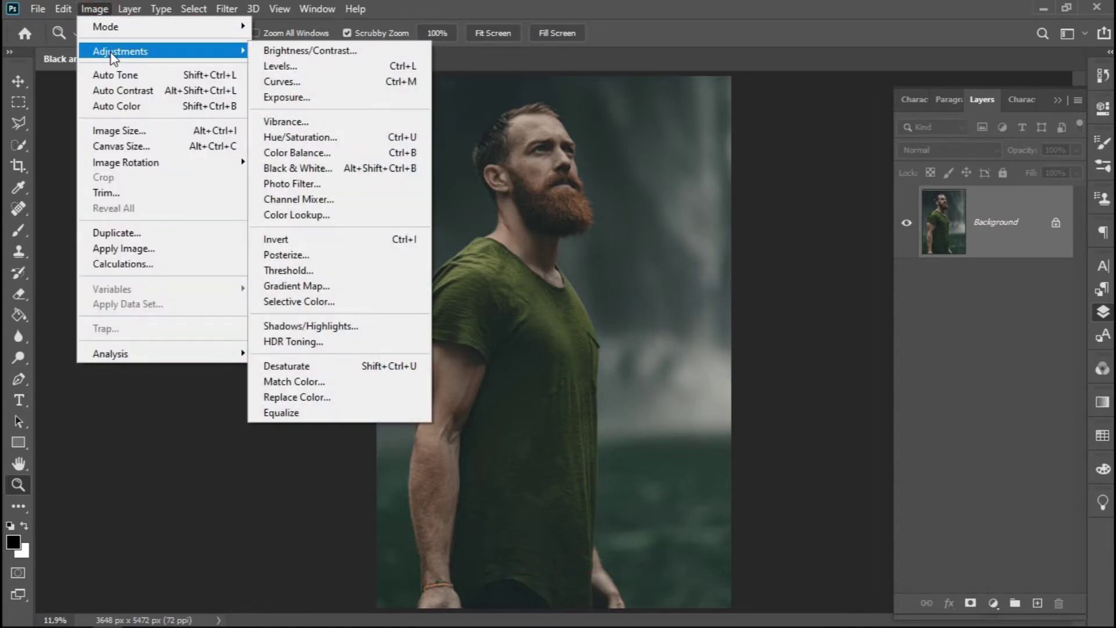
{"action": "left_click", "coordinate": [319, 168]}
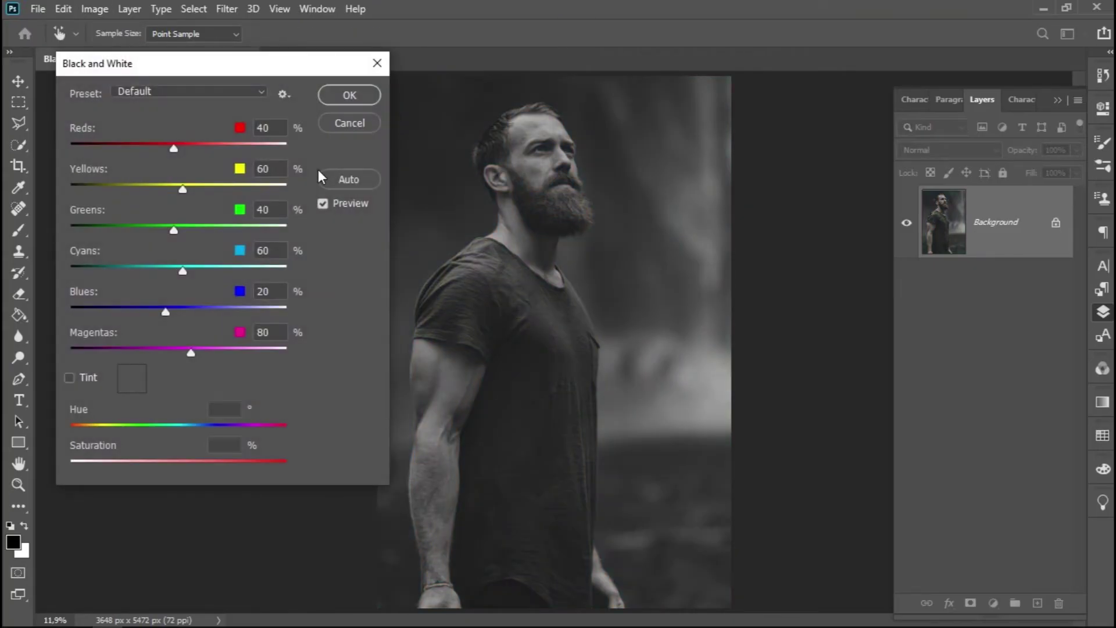
{"action": "left_click", "coordinate": [323, 205]}
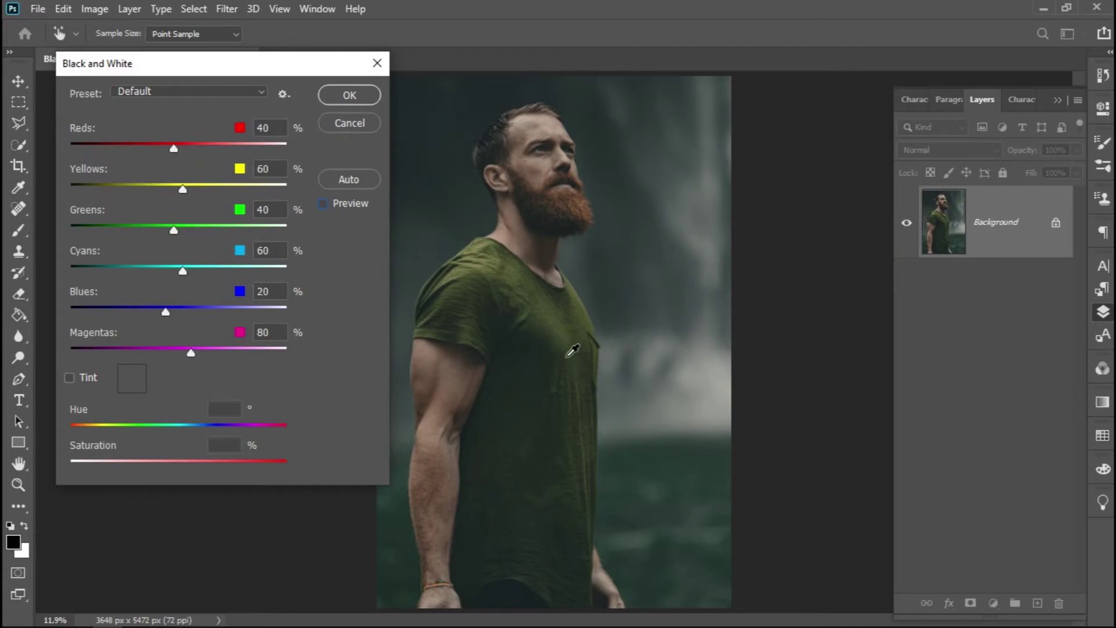
{"action": "left_click", "coordinate": [323, 204]}
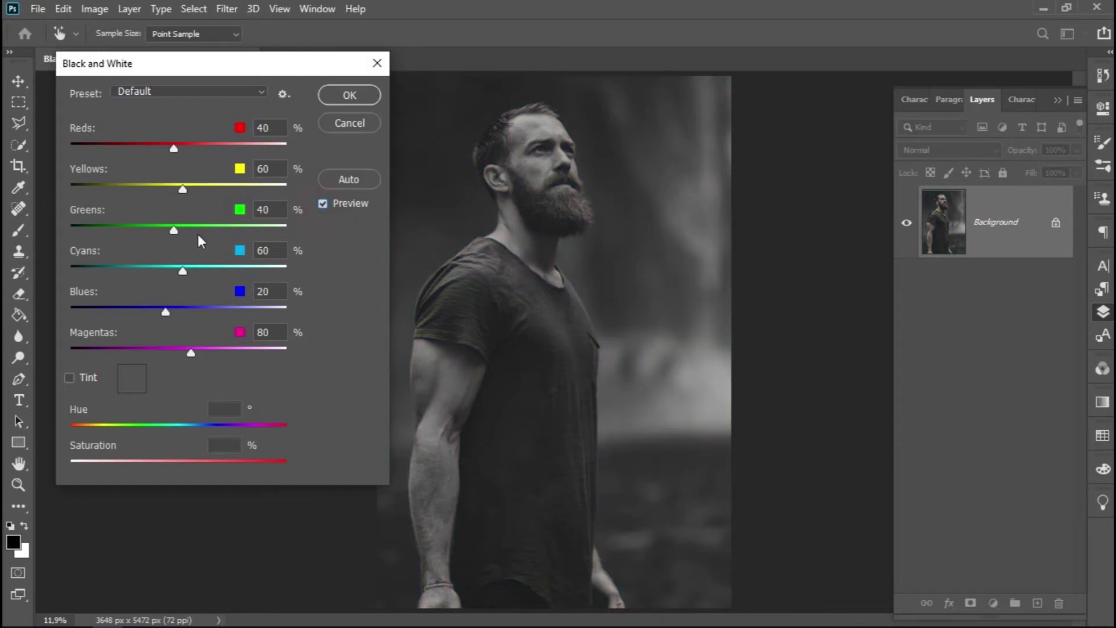
{"action": "left_click_drag", "start_coordinate": [173, 230], "coordinate": [179, 233]}
{"action": "mouse_move", "coordinate": [179, 233]}
{"action": "left_mouse_down"}
{"action": "mouse_move", "coordinate": [232, 232]}
{"action": "mouse_move", "coordinate": [190, 232]}
{"action": "left_mouse_up"}
{"action": "key", "text": "ctrl+z"}
{"action": "left_click", "coordinate": [70, 378]}
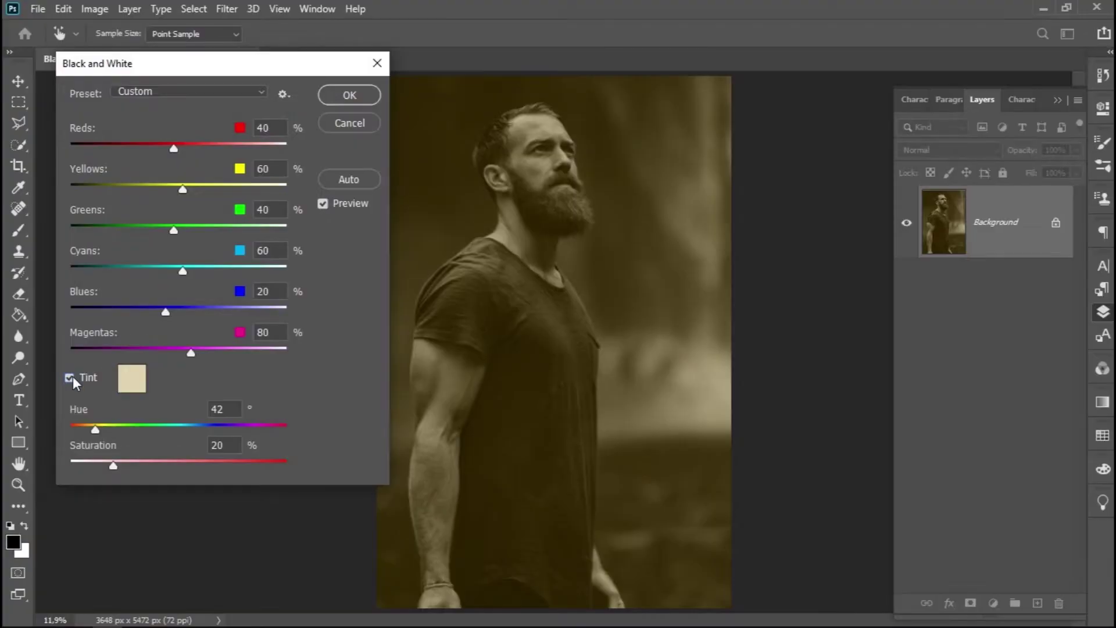
{"action": "left_click", "coordinate": [70, 378]}
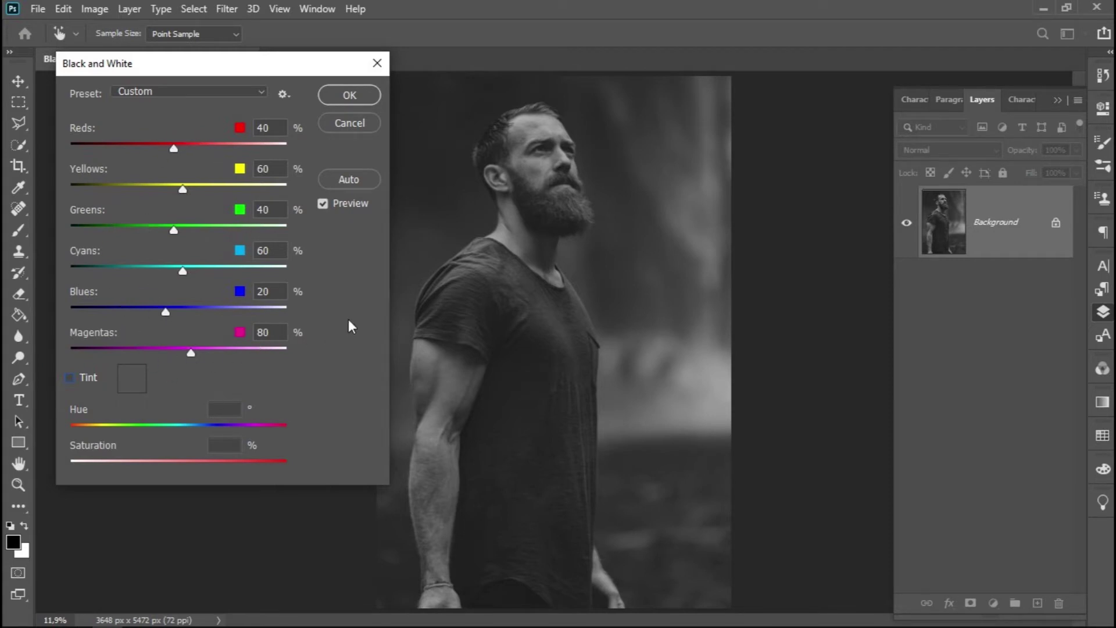
{"action": "left_click", "coordinate": [349, 180]}
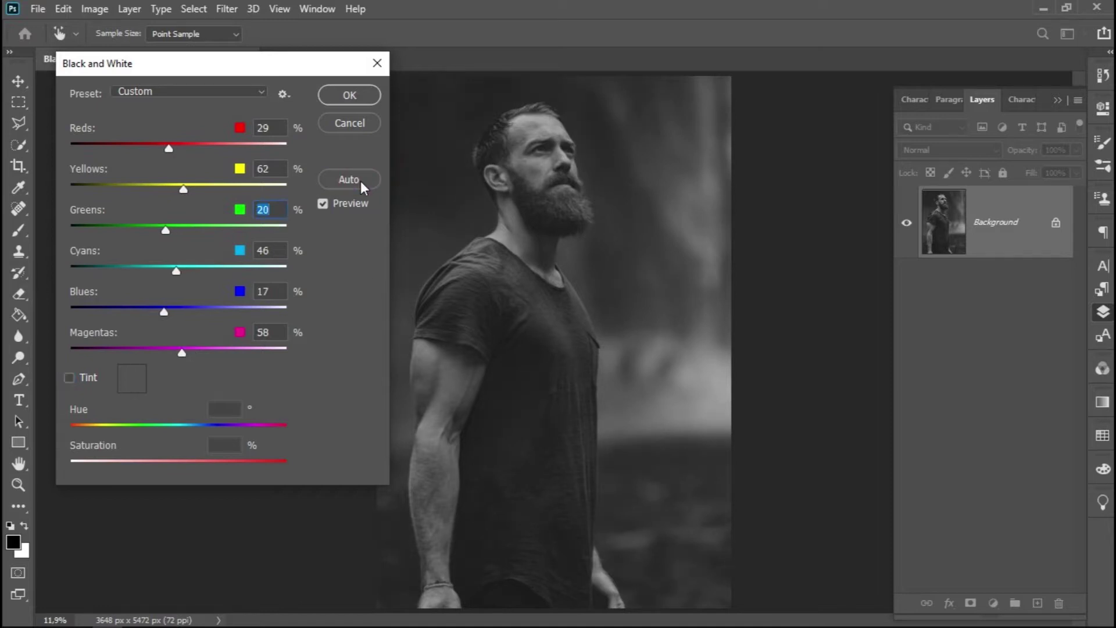
{"action": "left_click", "coordinate": [330, 93]}
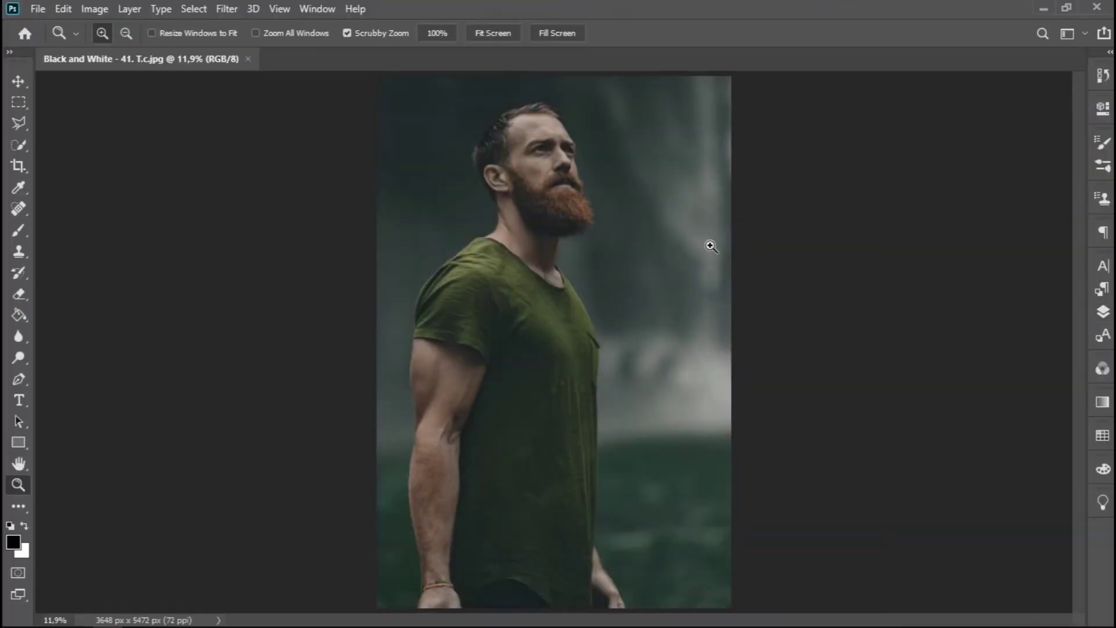
Step: Duplicate the Background layer into Layer 1
{"action": "left_click", "coordinate": [1103, 312]}
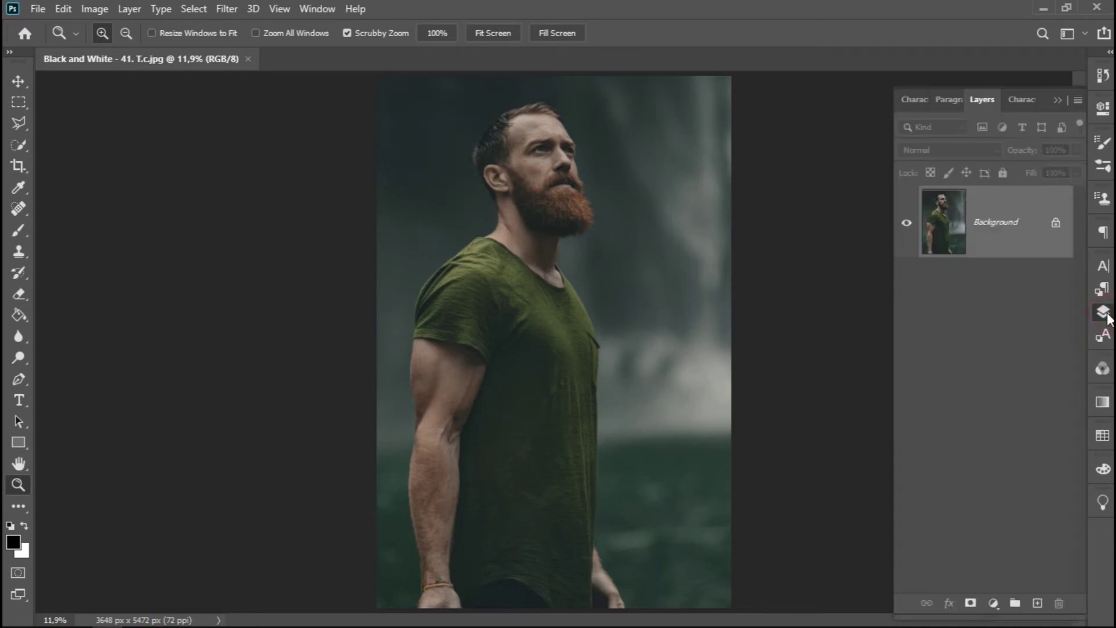
{"action": "left_click", "coordinate": [1018, 238]}
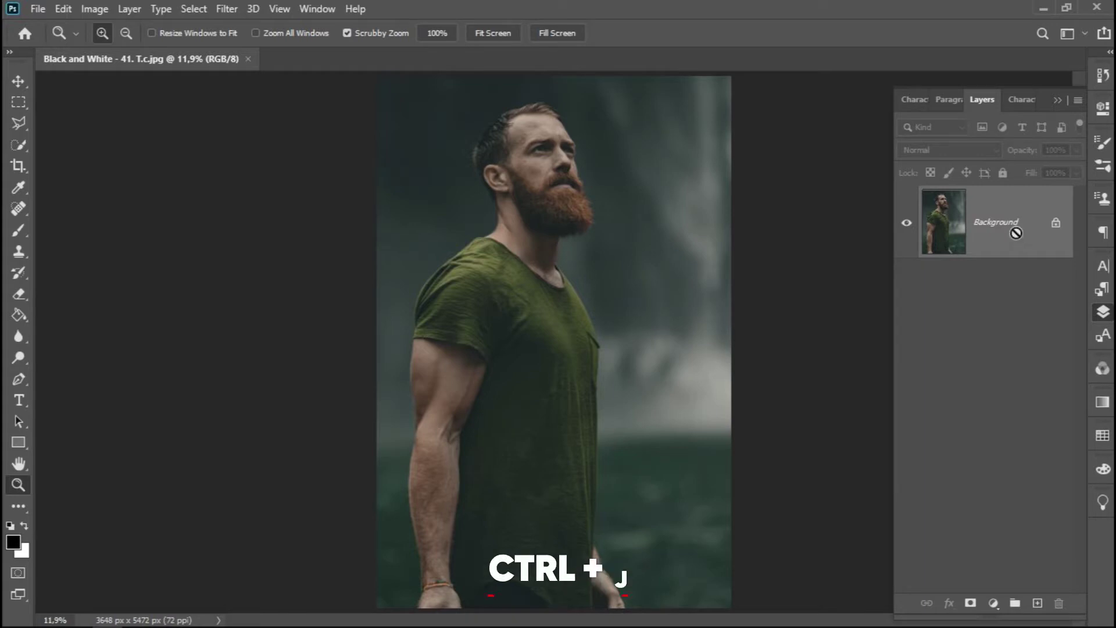
{"action": "key", "text": "ctrl+j"}
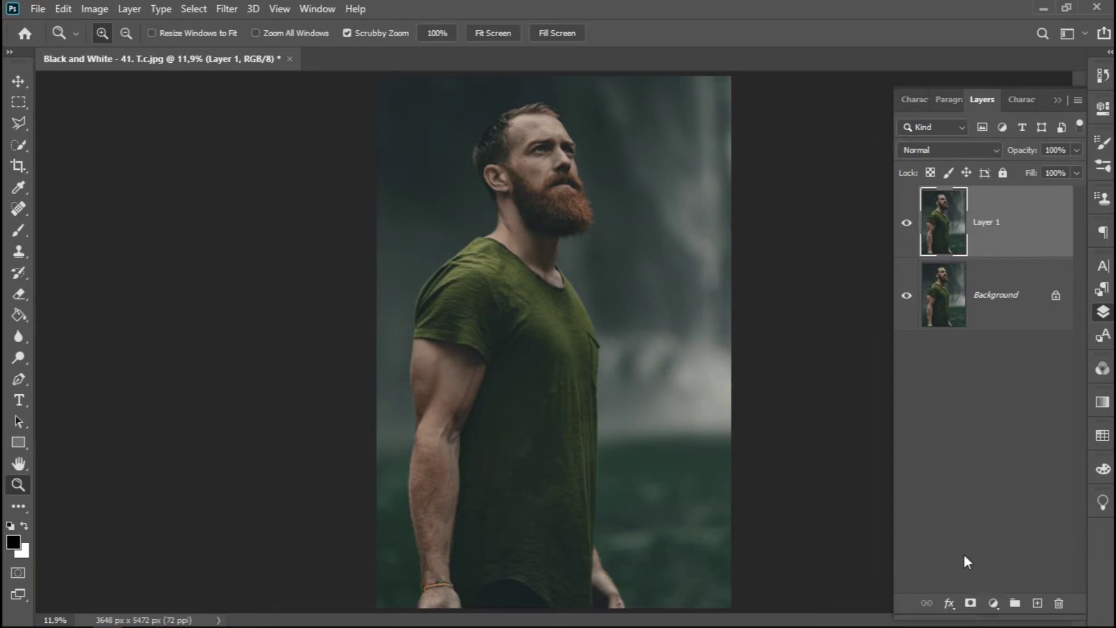
Step: Give Layer 1 a black Color Overlay effect in Color blend mode
{"action": "left_click", "coordinate": [950, 602]}
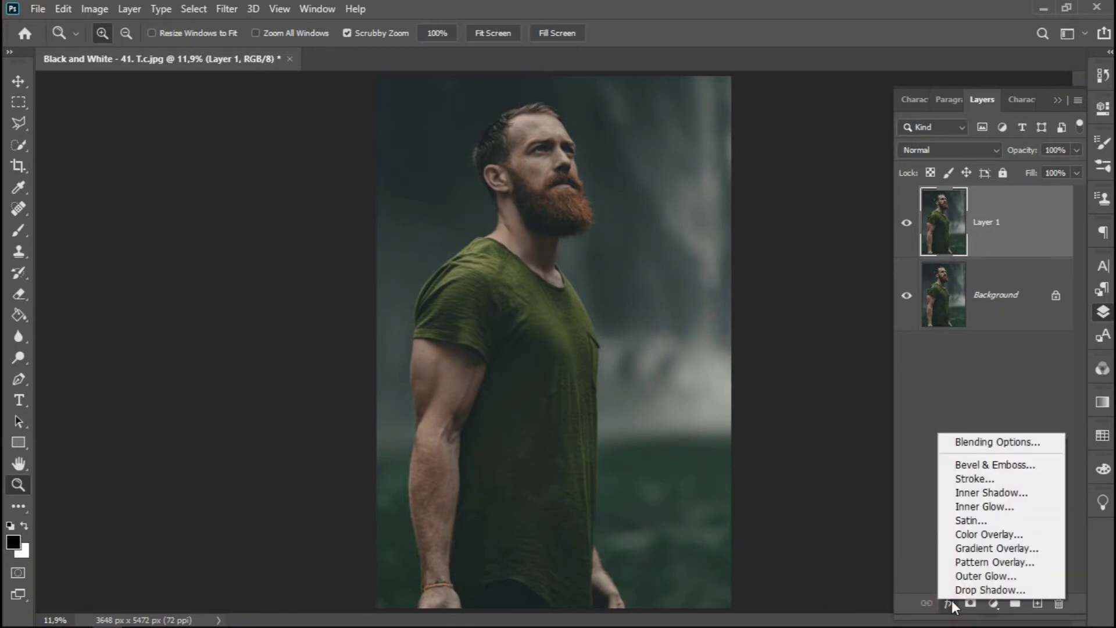
{"action": "left_click", "coordinate": [967, 535]}
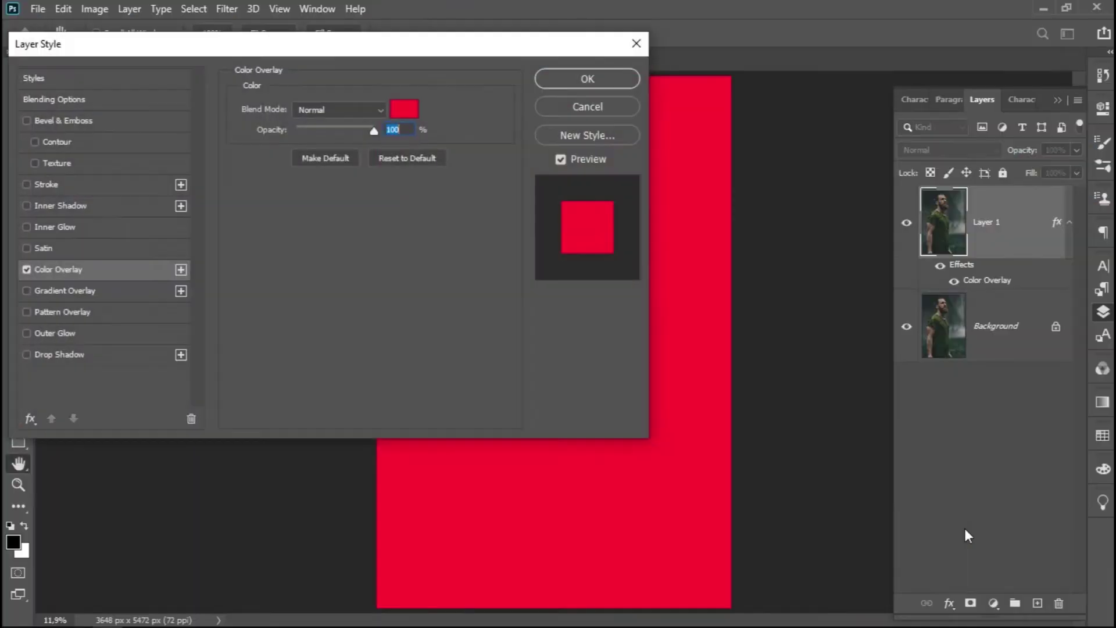
{"action": "left_click_drag", "start_coordinate": [538, 49], "coordinate": [344, 51]}
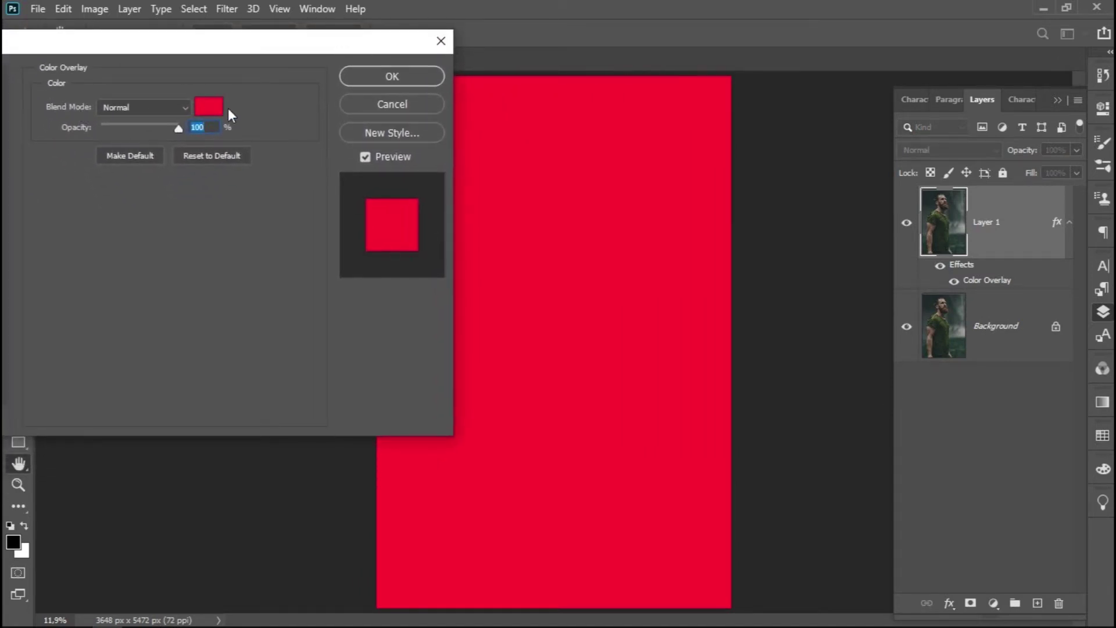
{"action": "left_click", "coordinate": [204, 104]}
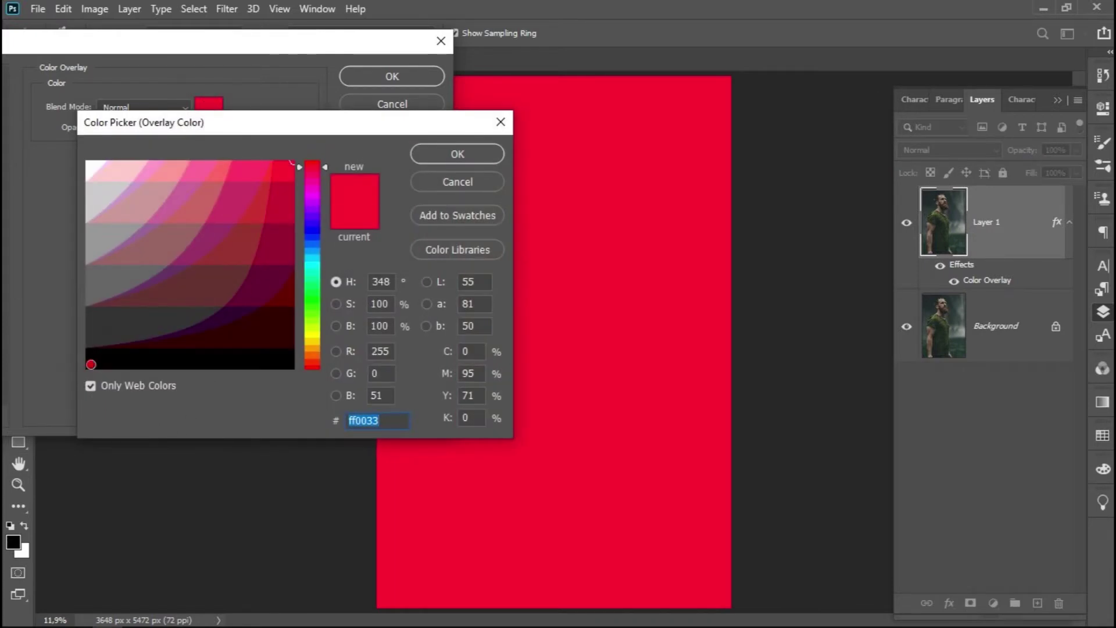
{"action": "left_click", "coordinate": [91, 365]}
{"action": "left_click", "coordinate": [453, 155]}
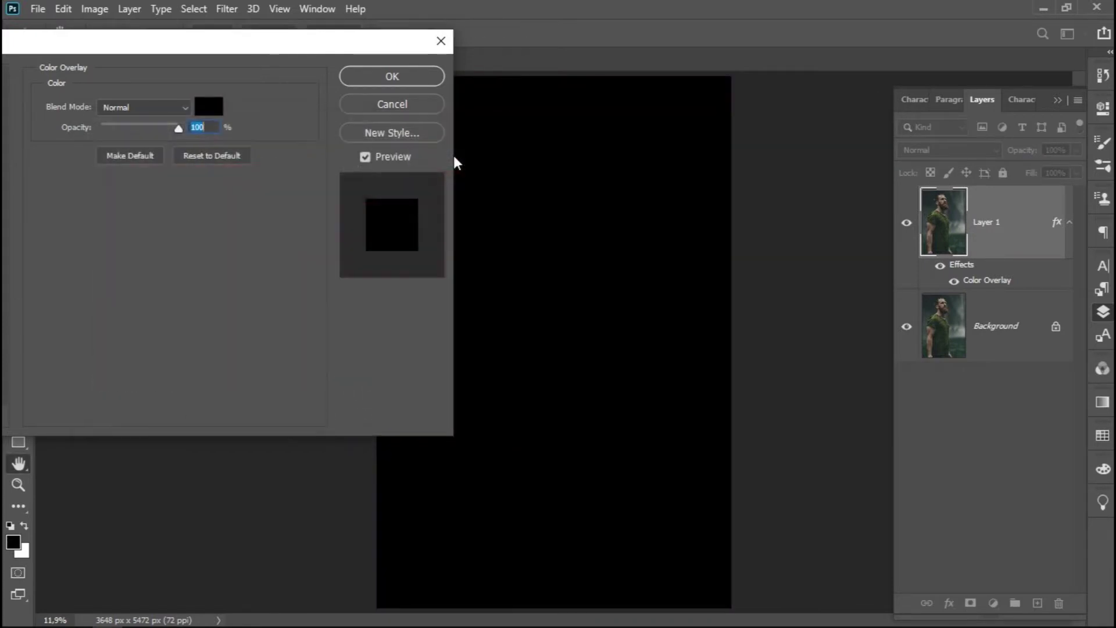
{"action": "left_click", "coordinate": [148, 110]}
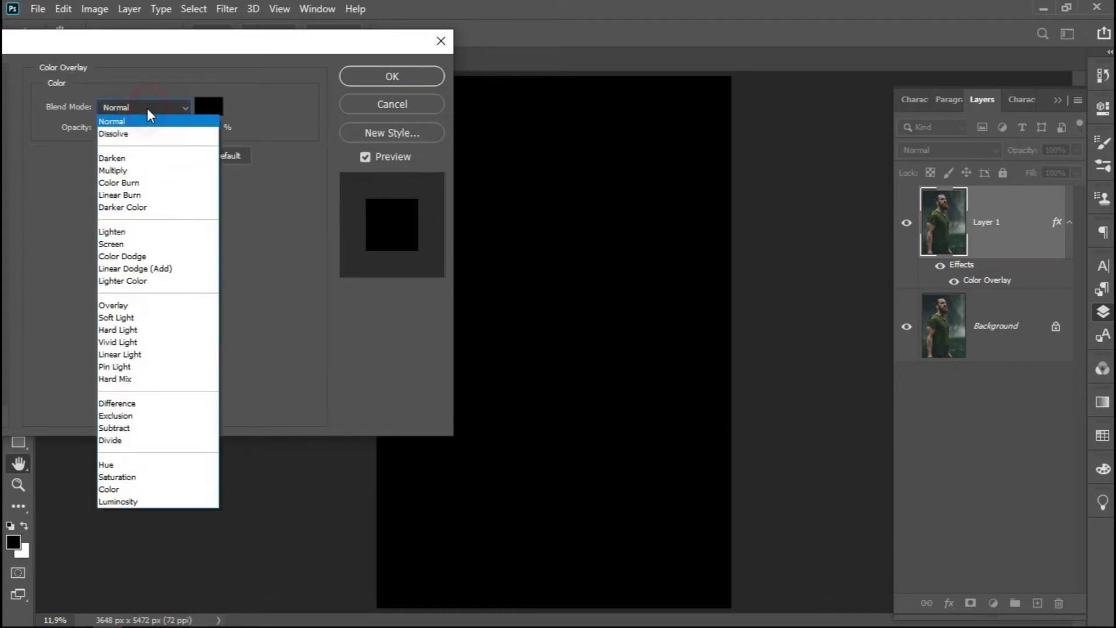
{"action": "left_click", "coordinate": [109, 493]}
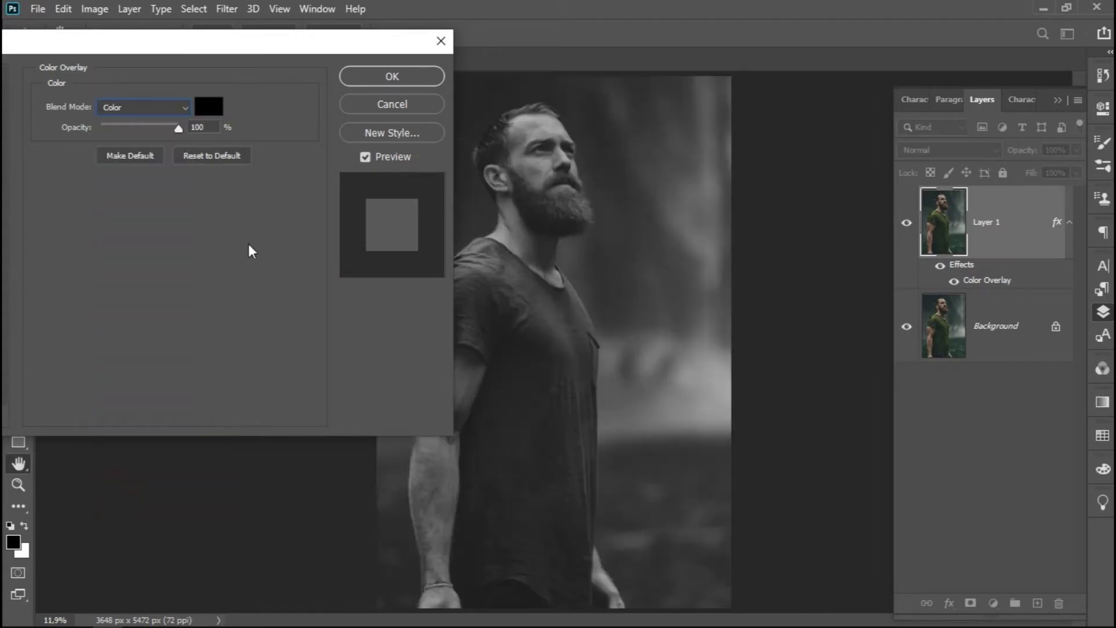
{"action": "left_click", "coordinate": [384, 81]}
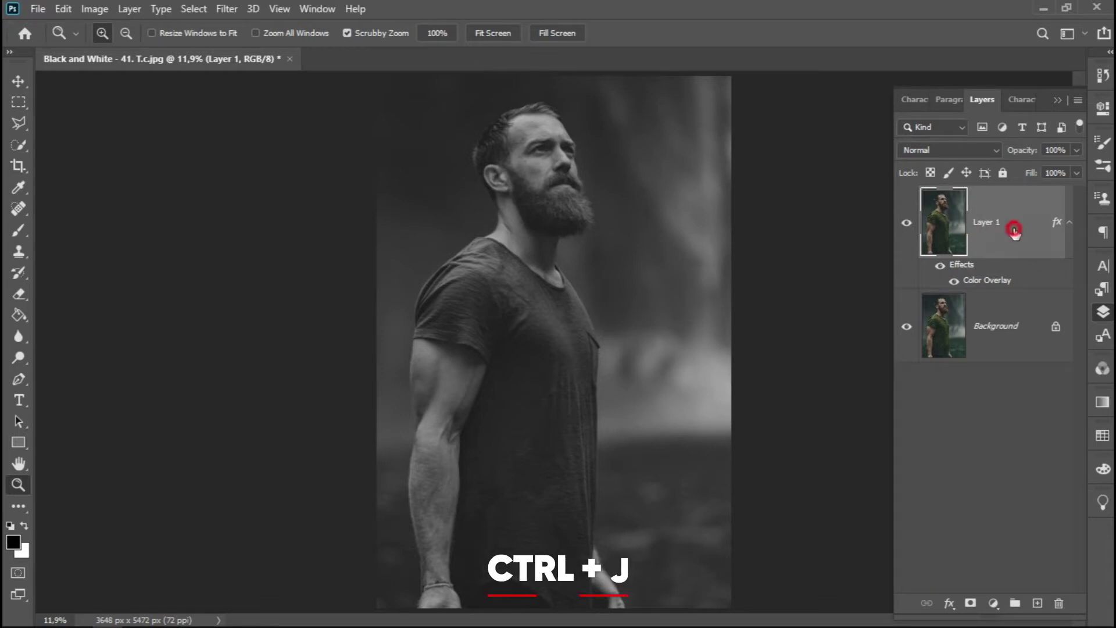
Step: Duplicate Layer 1 into Layer 1 copy and rasterize its layer style
{"action": "key", "text": "ctrl+j"}
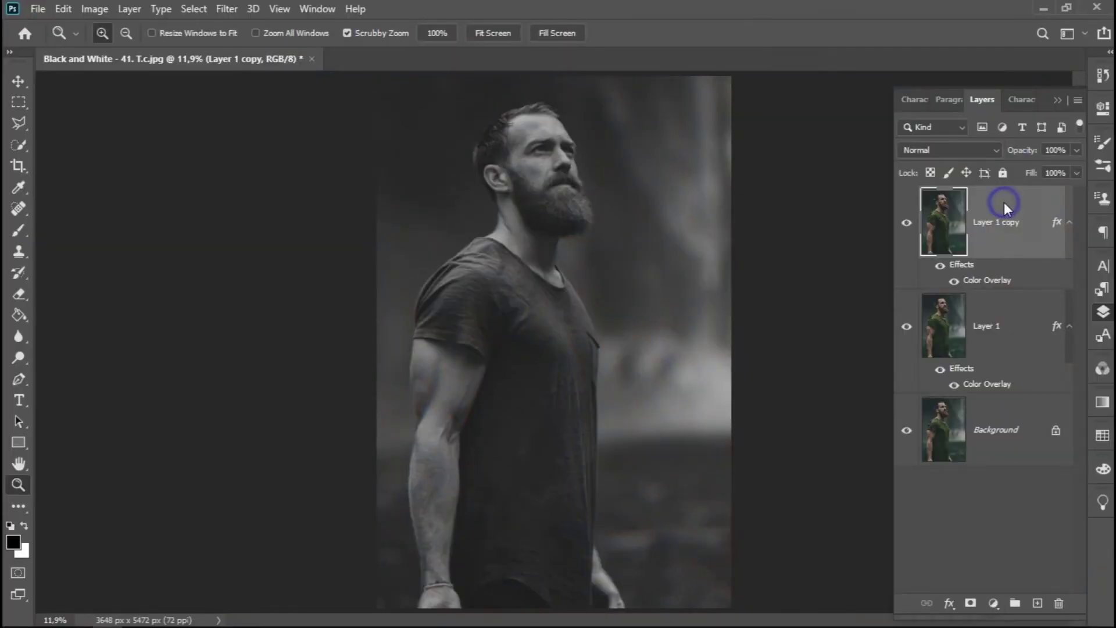
{"action": "right_click", "coordinate": [1004, 204]}
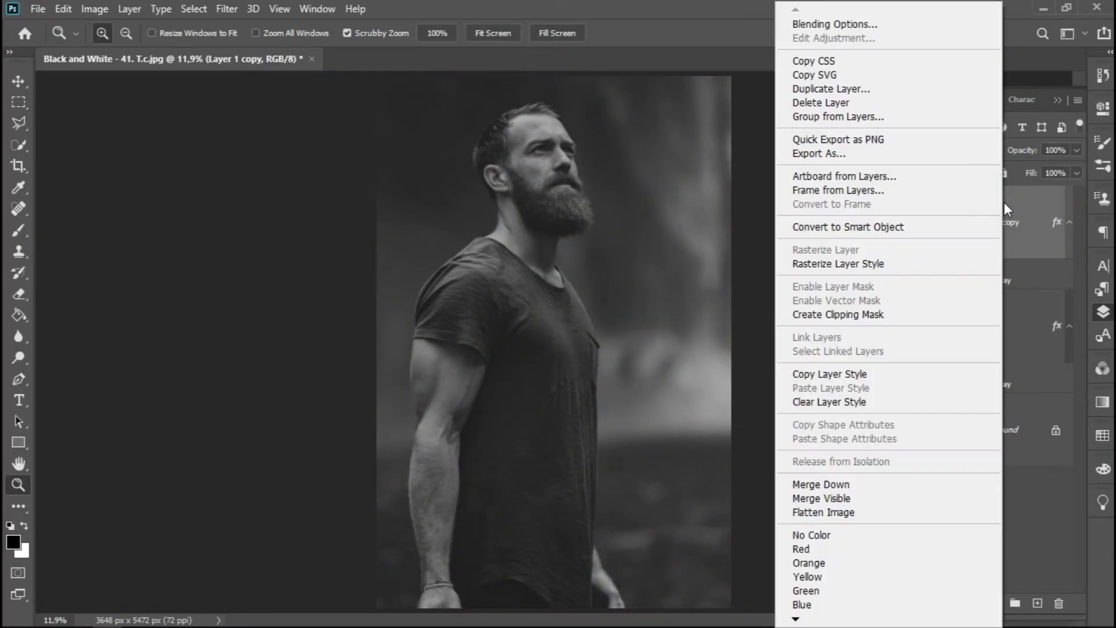
{"action": "left_click", "coordinate": [857, 265]}
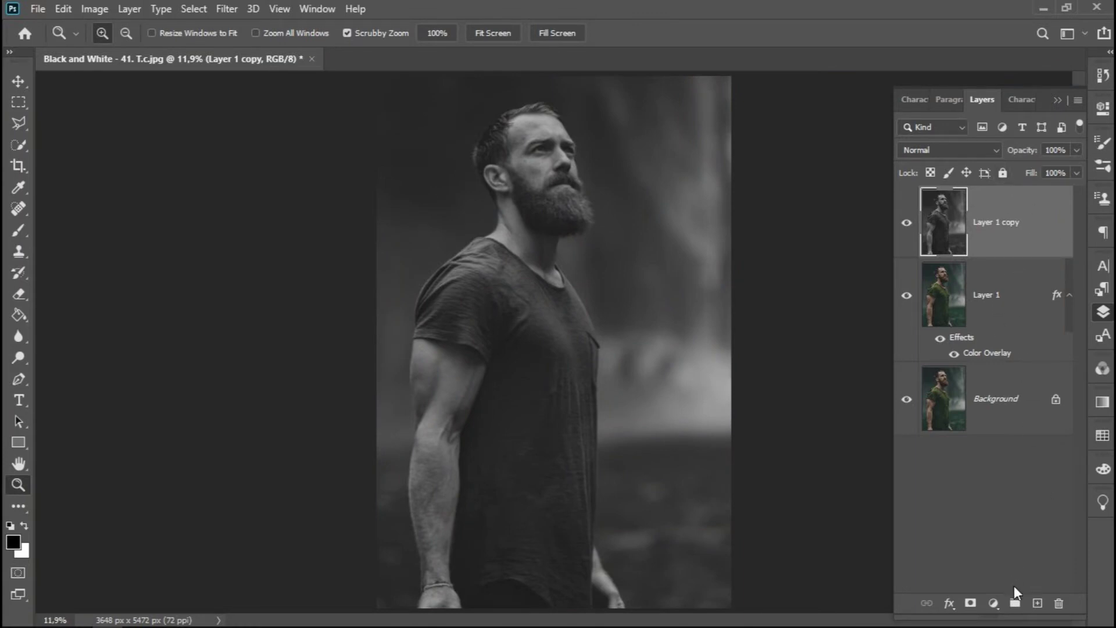
Step: Create a new layer group named MONOCHROME EFFECT
{"action": "left_click", "coordinate": [1013, 608]}
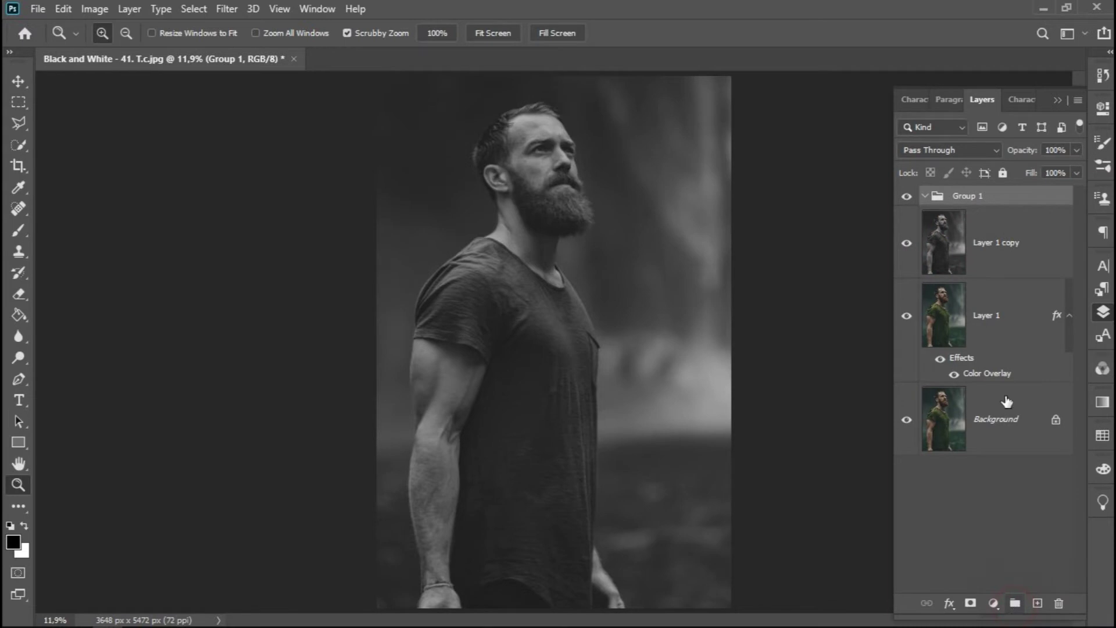
{"action": "double_click", "coordinate": [964, 196]}
{"action": "type", "text": "MONOCHROME EFFECT"}
{"action": "key", "text": "Return"}
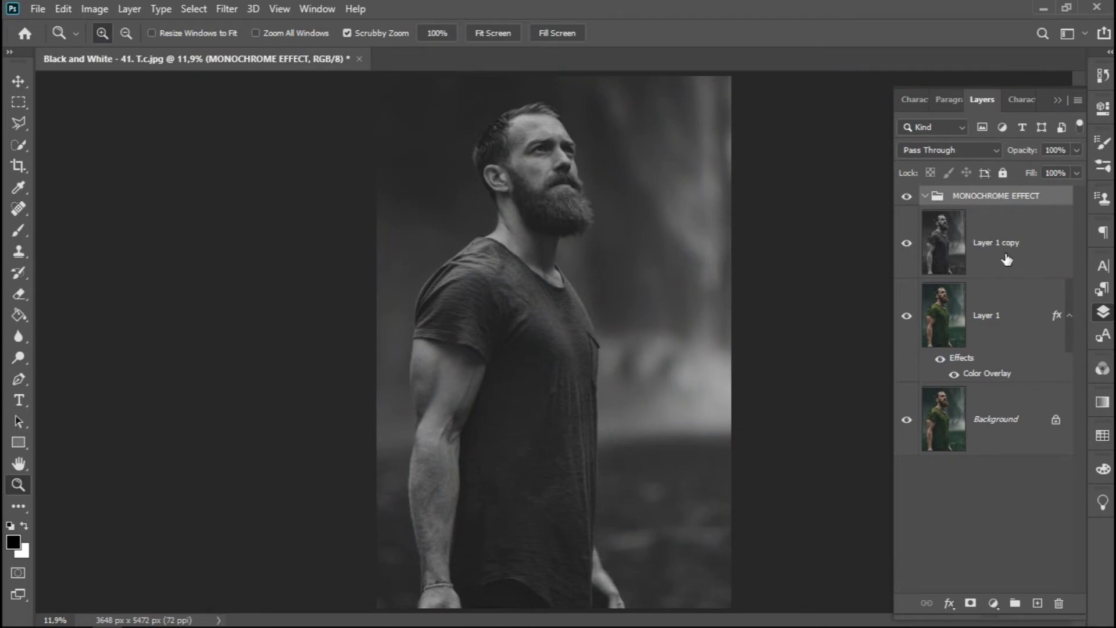
Step: Move Layer 1 copy and Layer 1 into the group and apply Auto Contrast
{"action": "left_click", "coordinate": [1006, 256]}
{"action": "left_click", "coordinate": [1011, 338], "text": "shift"}
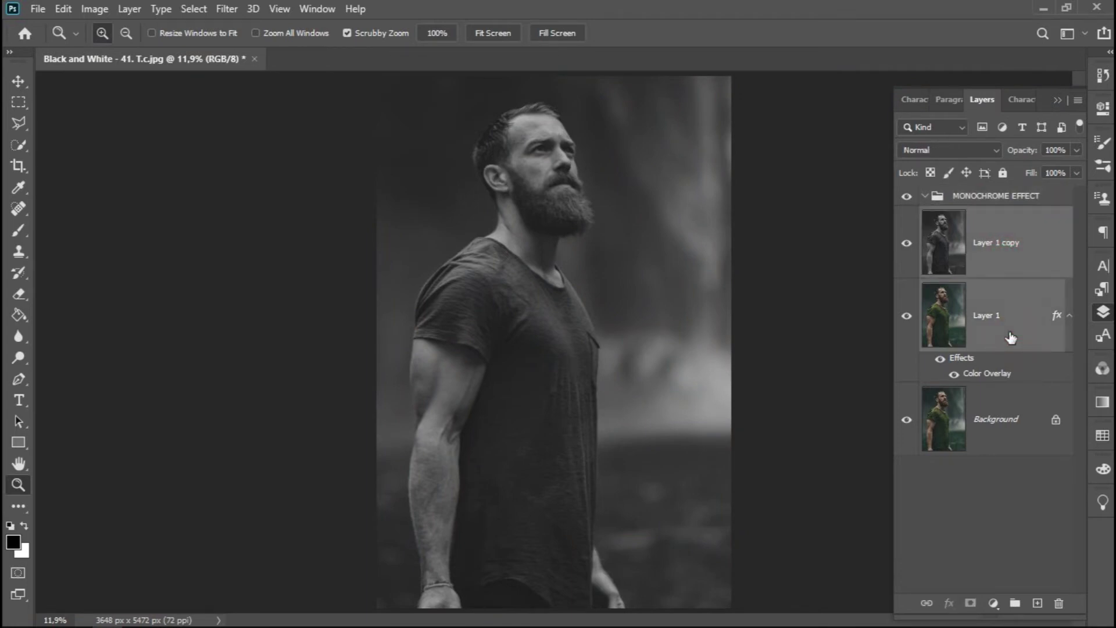
{"action": "left_click_drag", "start_coordinate": [1006, 260], "coordinate": [990, 199]}
{"action": "left_click", "coordinate": [1047, 261]}
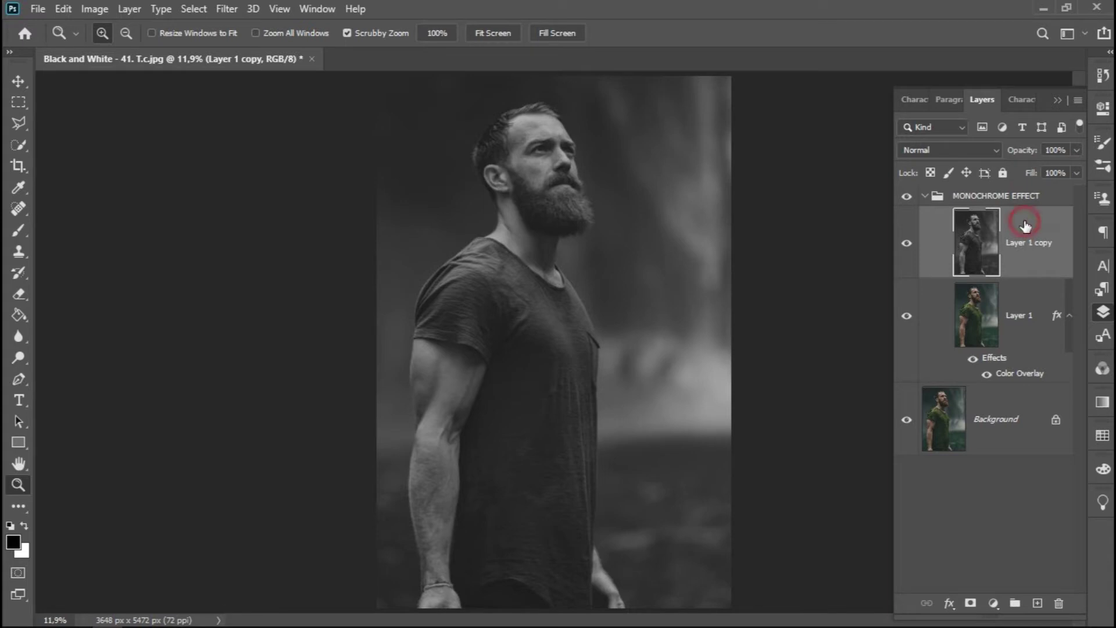
{"action": "left_click", "coordinate": [98, 9]}
{"action": "left_click", "coordinate": [128, 91]}
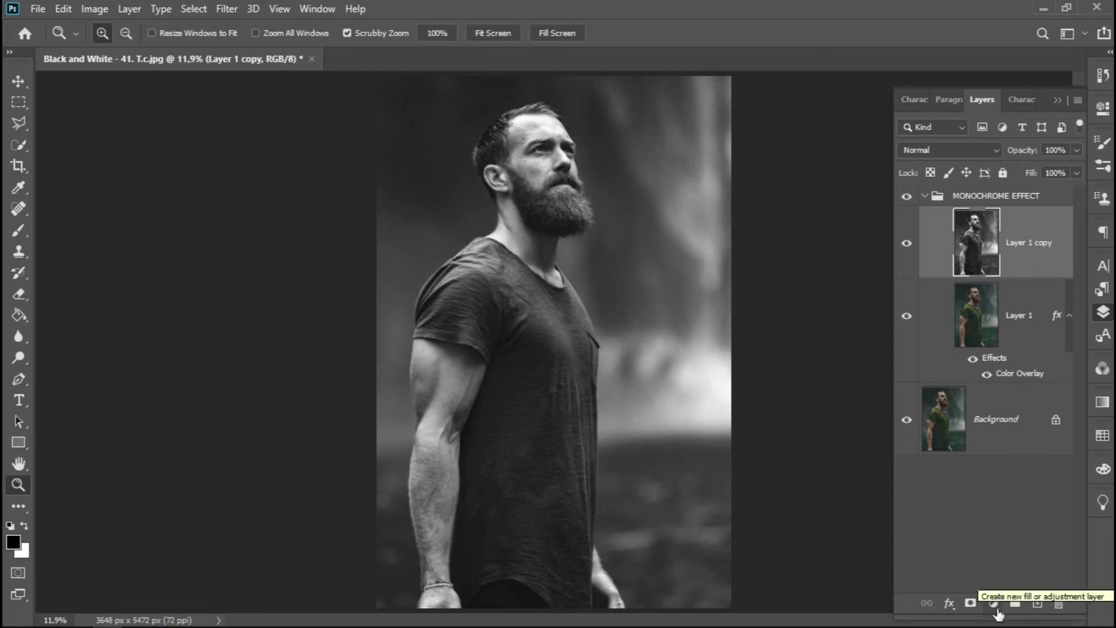
Step: Add a Levels adjustment layer with midtone 0.77 and white input 209
{"action": "left_click", "coordinate": [998, 614]}
{"action": "left_click", "coordinate": [1014, 387]}
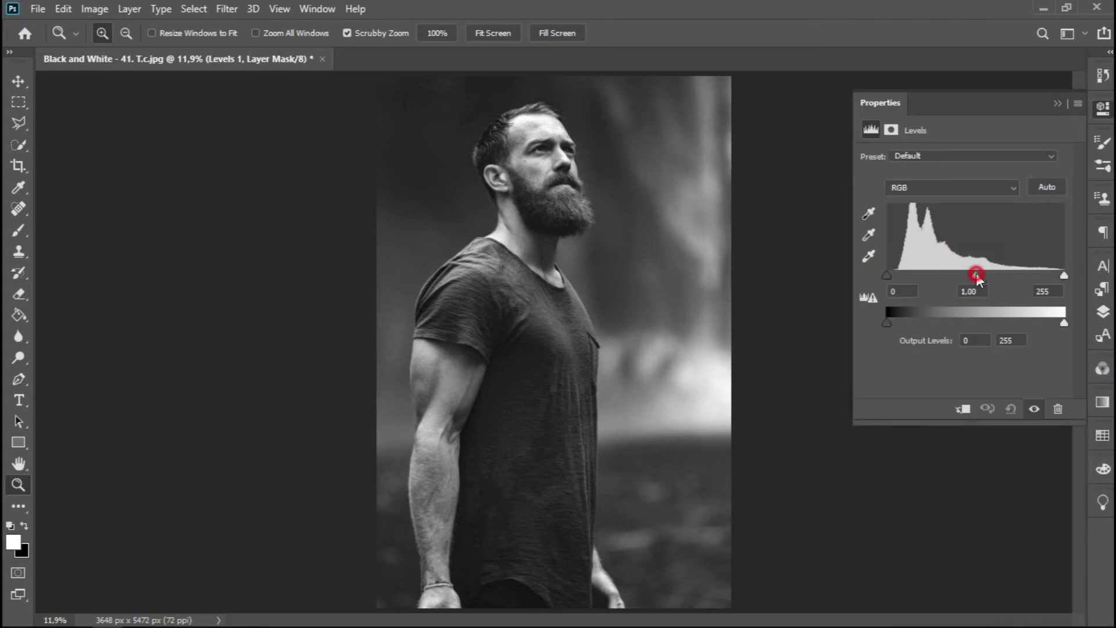
{"action": "left_click_drag", "start_coordinate": [976, 275], "coordinate": [985, 274]}
{"action": "left_click_drag", "start_coordinate": [1064, 275], "coordinate": [1033, 271]}
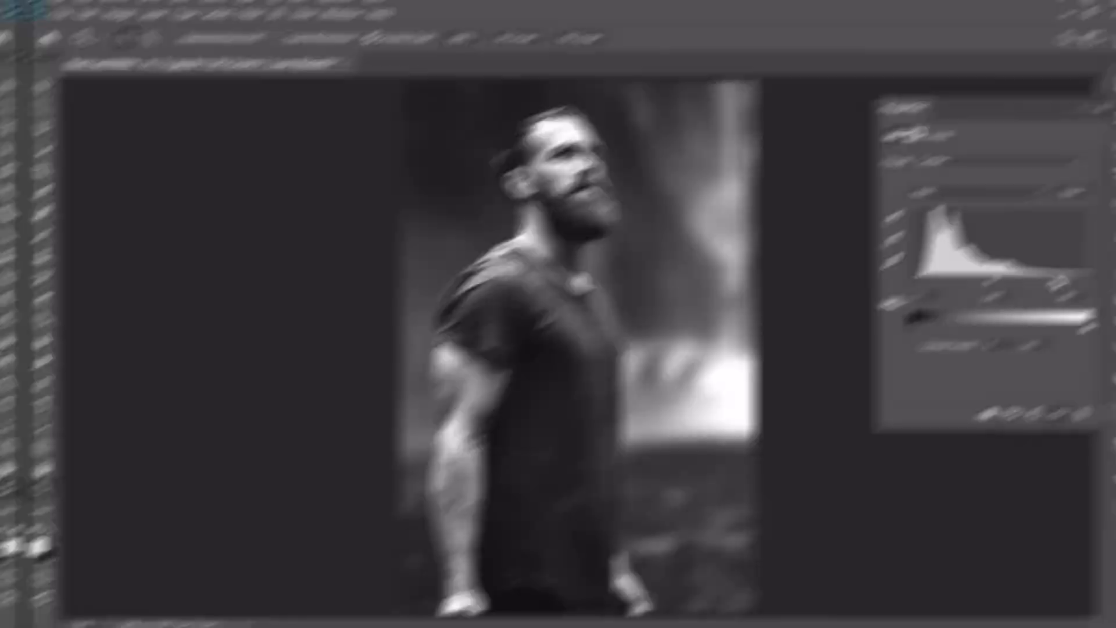
{"action": "left_click", "coordinate": [968, 274]}
{"action": "left_click_drag", "start_coordinate": [970, 278], "coordinate": [973, 279]}
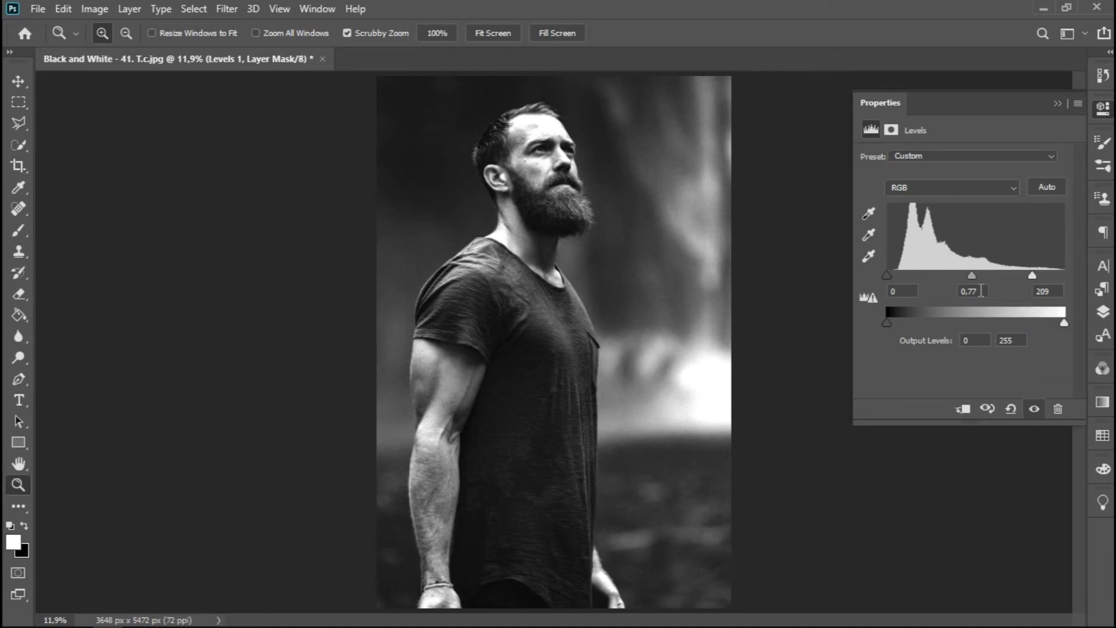
{"action": "left_click", "coordinate": [1062, 106]}
Step: Add Layer 2 above Levels 1 and fill it black with the Paint Bucket
{"action": "left_click", "coordinate": [1103, 313]}
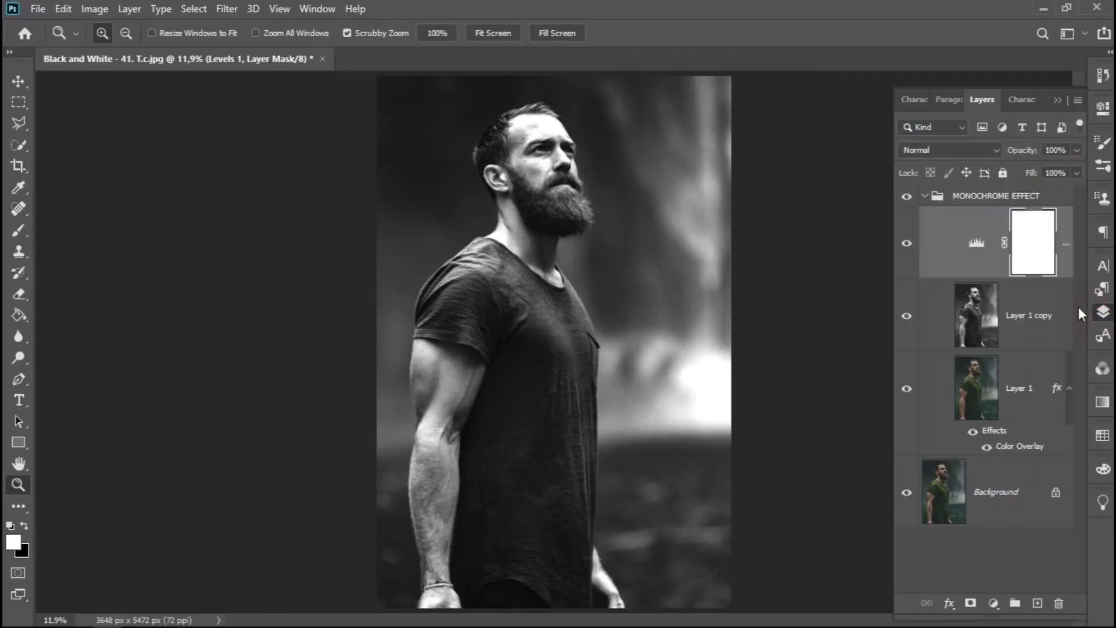
{"action": "left_click", "coordinate": [1038, 605]}
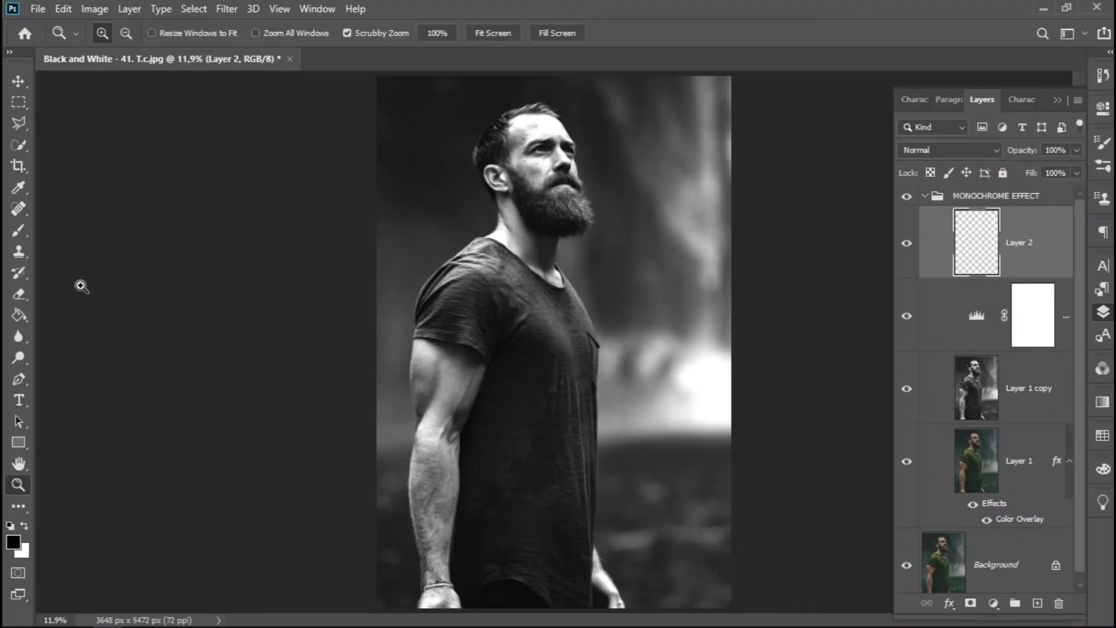
{"action": "left_click", "coordinate": [19, 315]}
{"action": "left_click", "coordinate": [13, 542]}
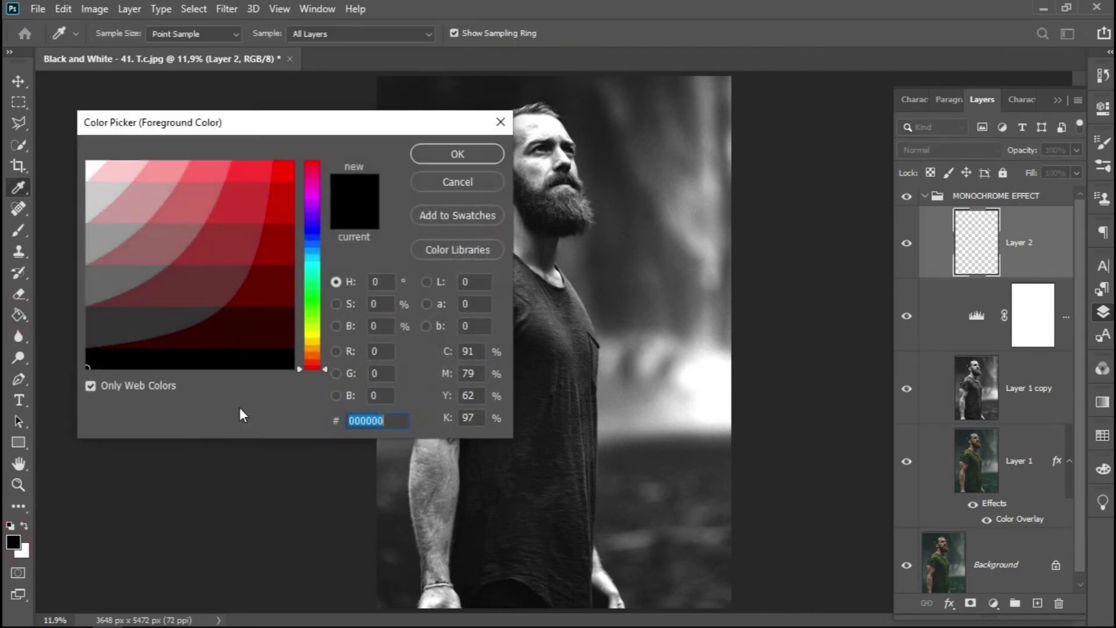
{"action": "left_click", "coordinate": [414, 182]}
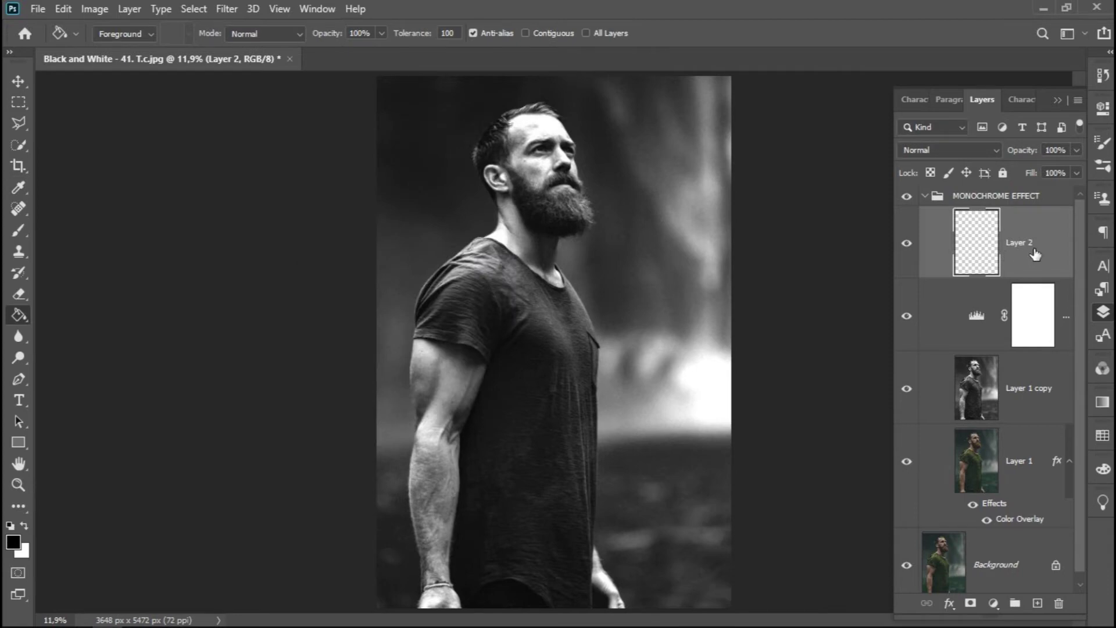
{"action": "left_click", "coordinate": [639, 236]}
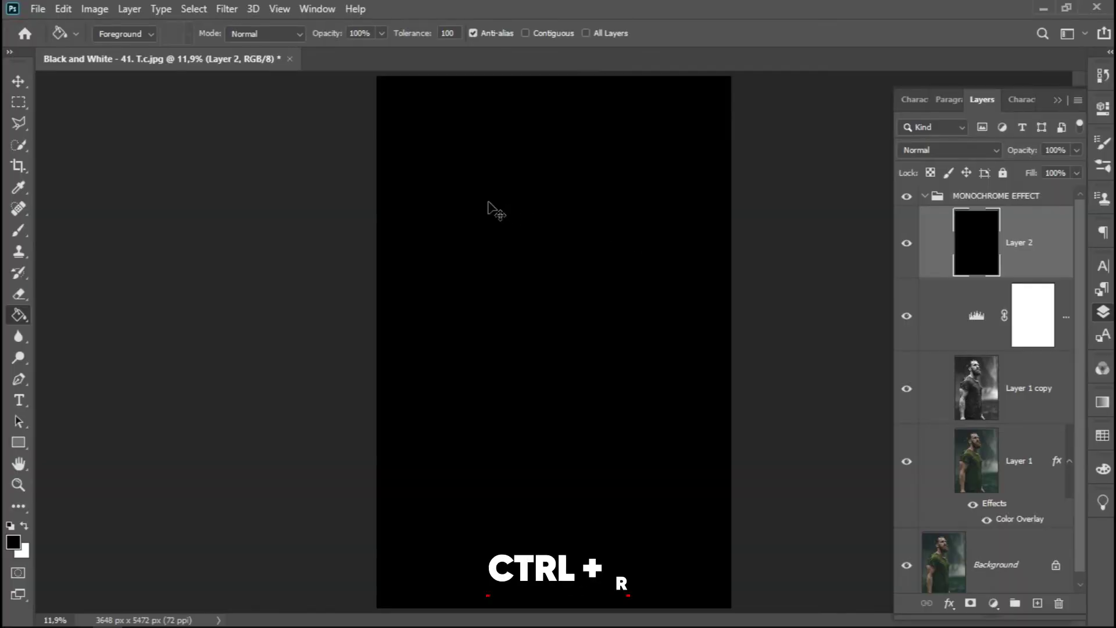
Step: Show rulers and adjust the zoom so the whole canvas is visible
{"action": "key", "text": "ctrl+r"}
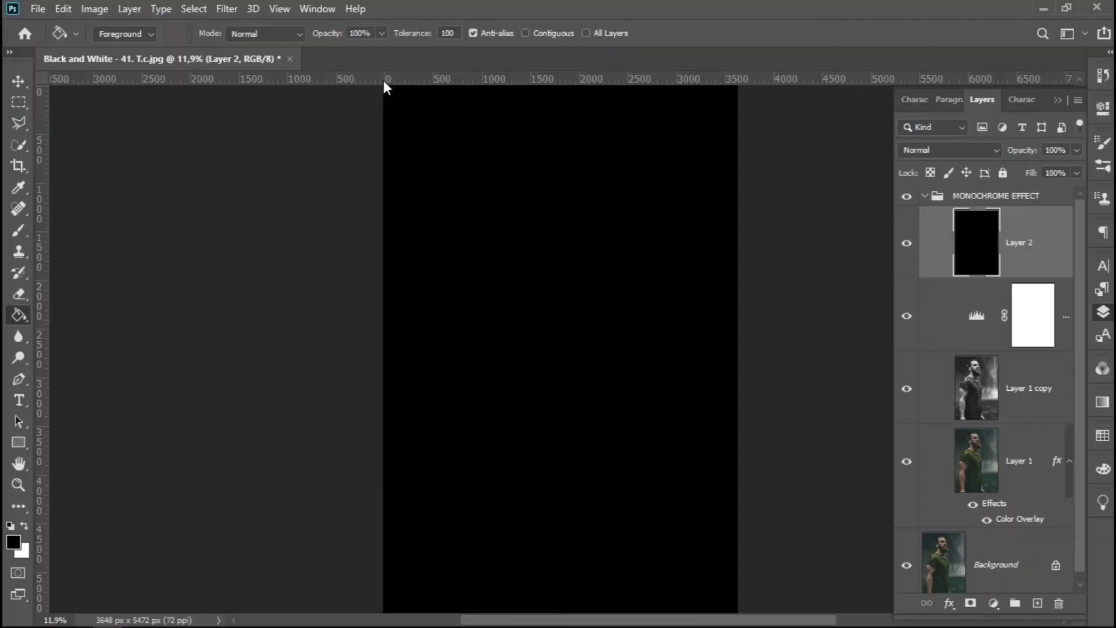
{"action": "key", "text": "ctrl+minus"}
{"action": "key", "text": "ctrl+plus"}
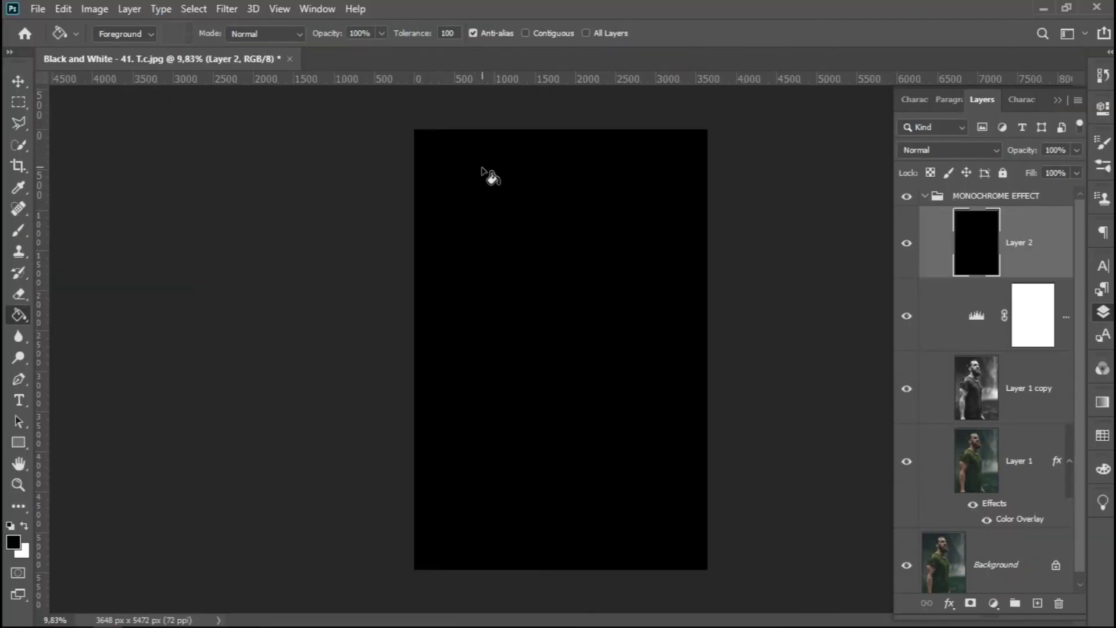
Step: Place horizontal and vertical guides crossing at the canvas centre, vertical at X 1824 px
{"action": "left_click", "coordinate": [16, 85]}
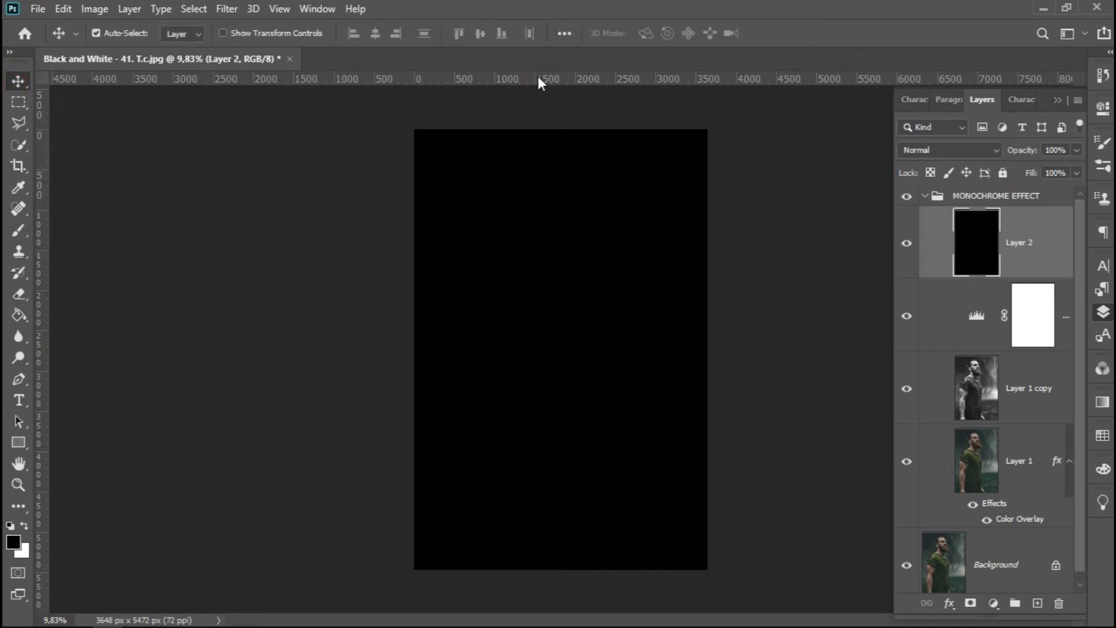
{"action": "mouse_move", "coordinate": [539, 82]}
{"action": "left_mouse_down"}
{"action": "mouse_move", "coordinate": [540, 327]}
{"action": "mouse_move", "coordinate": [553, 333]}
{"action": "mouse_move", "coordinate": [565, 313]}
{"action": "left_mouse_up"}
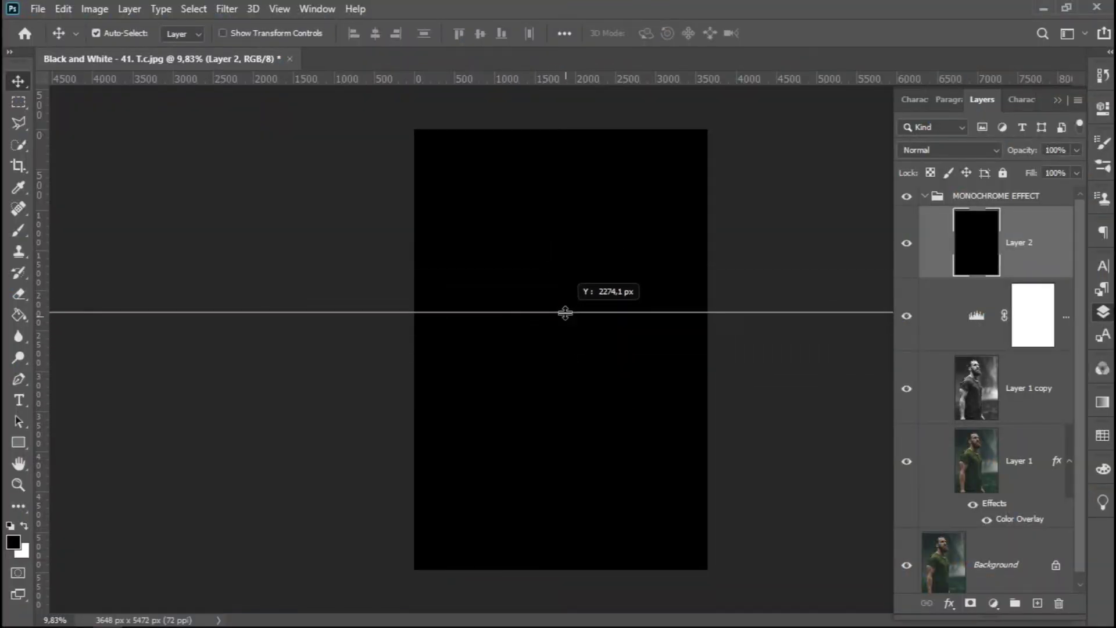
{"action": "mouse_move", "coordinate": [565, 313]}
{"action": "left_mouse_down"}
{"action": "mouse_move", "coordinate": [575, 379]}
{"action": "mouse_move", "coordinate": [574, 316]}
{"action": "mouse_move", "coordinate": [587, 387]}
{"action": "mouse_move", "coordinate": [635, 460]}
{"action": "mouse_move", "coordinate": [593, 267]}
{"action": "mouse_move", "coordinate": [626, 423]}
{"action": "mouse_move", "coordinate": [621, 316]}
{"action": "mouse_move", "coordinate": [621, 364]}
{"action": "mouse_move", "coordinate": [633, 349]}
{"action": "left_mouse_up"}
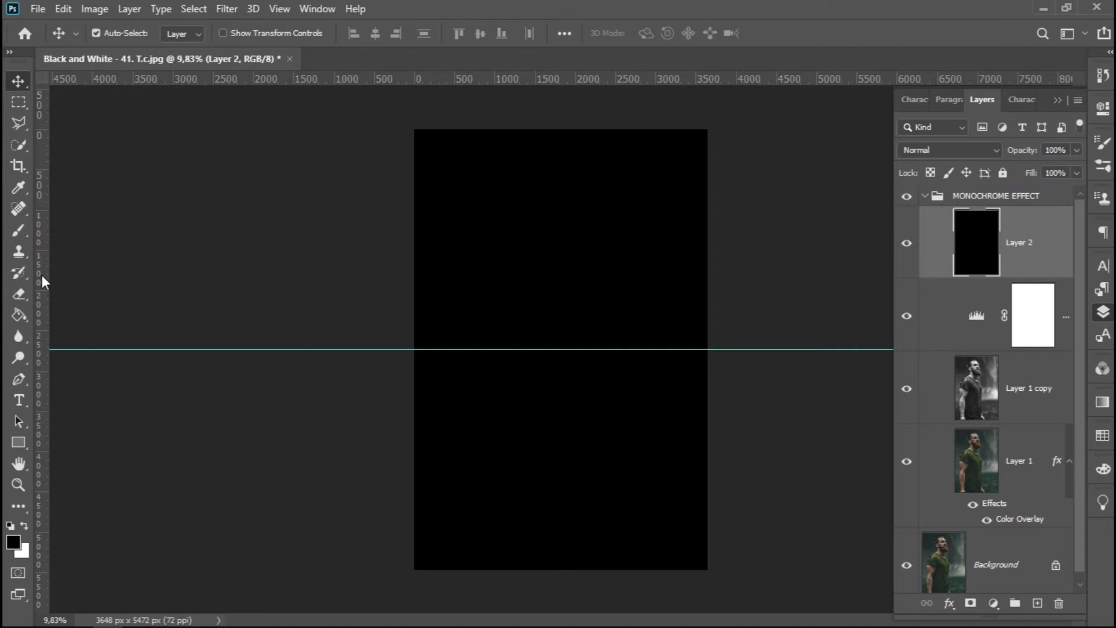
{"action": "mouse_move", "coordinate": [42, 281]}
{"action": "left_mouse_down"}
{"action": "mouse_move", "coordinate": [169, 279]}
{"action": "mouse_move", "coordinate": [523, 319]}
{"action": "mouse_move", "coordinate": [559, 339]}
{"action": "left_mouse_up"}
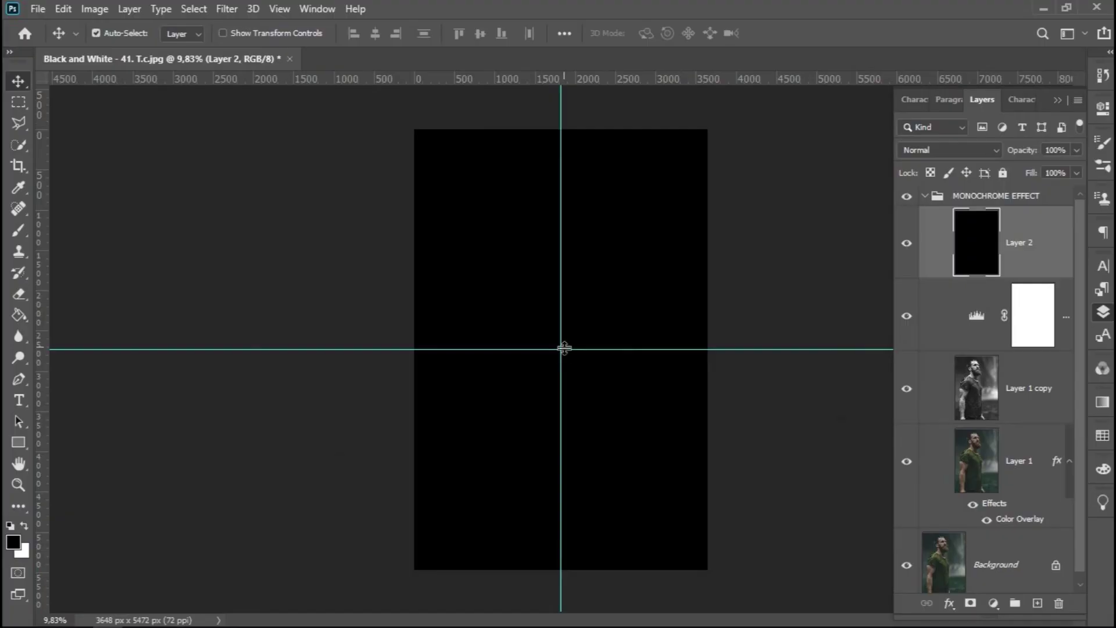
Step: Erase a huge 0%-hardness circle from Layer 2 at the guide intersection
{"action": "left_click", "coordinate": [20, 295]}
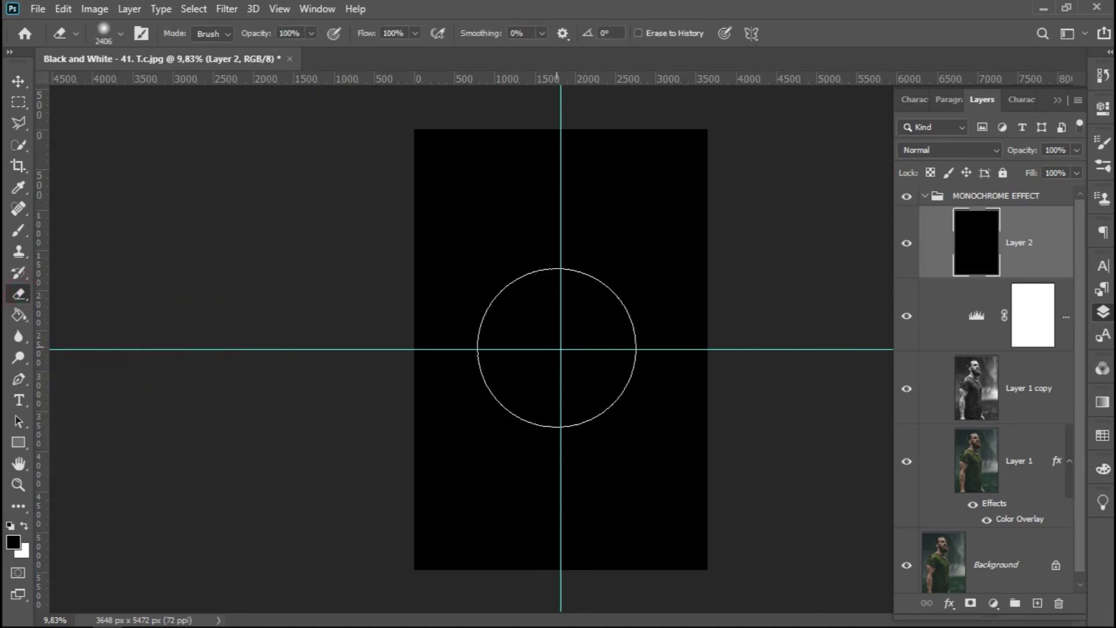
{"action": "mouse_move", "coordinate": [557, 347]}
{"action": "left_mouse_down"}
{"action": "mouse_move", "coordinate": [579, 143]}
{"action": "mouse_move", "coordinate": [633, 365]}
{"action": "mouse_move", "coordinate": [697, 355]}
{"action": "mouse_move", "coordinate": [682, 359]}
{"action": "left_mouse_up"}
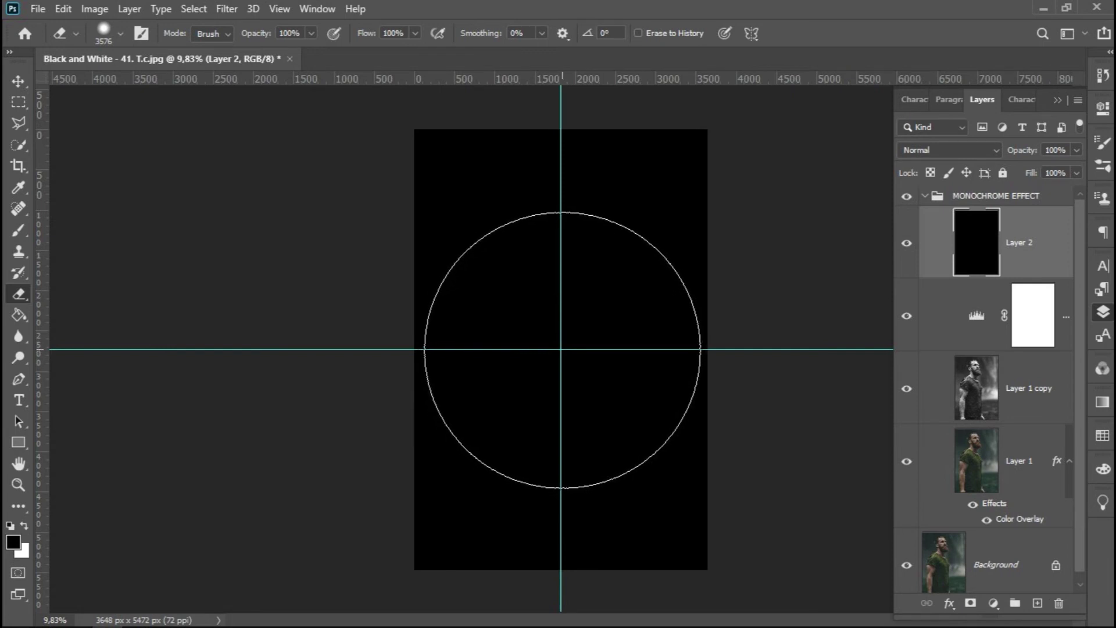
{"action": "left_click", "coordinate": [561, 350]}
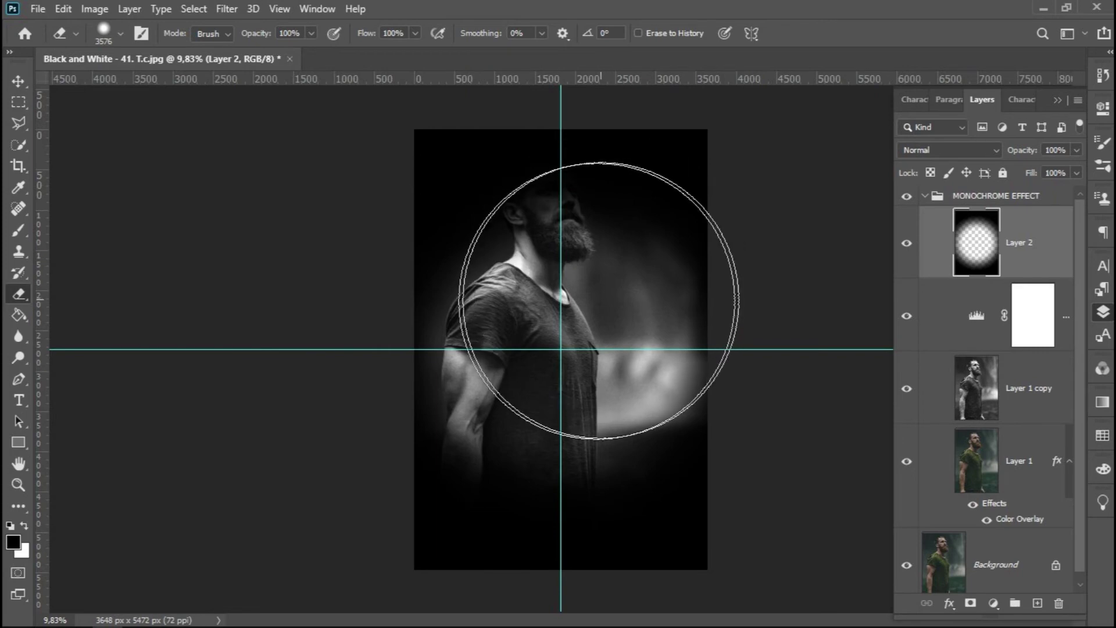
Step: Set the eraser flow to 30% and opacity to 50%
{"action": "scroll", "coordinate": [568, 311], "scroll_direction": "up", "scroll_amount": 5}
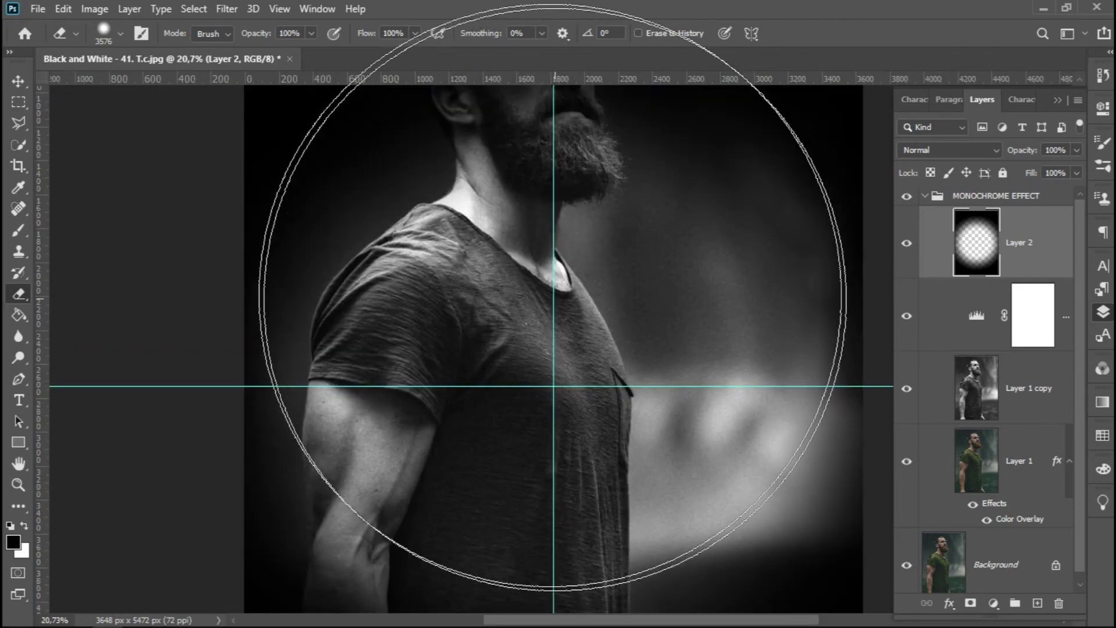
{"action": "scroll", "coordinate": [548, 323], "scroll_direction": "up", "scroll_amount": 3}
{"action": "double_click", "coordinate": [405, 33]}
{"action": "type", "text": "30"}
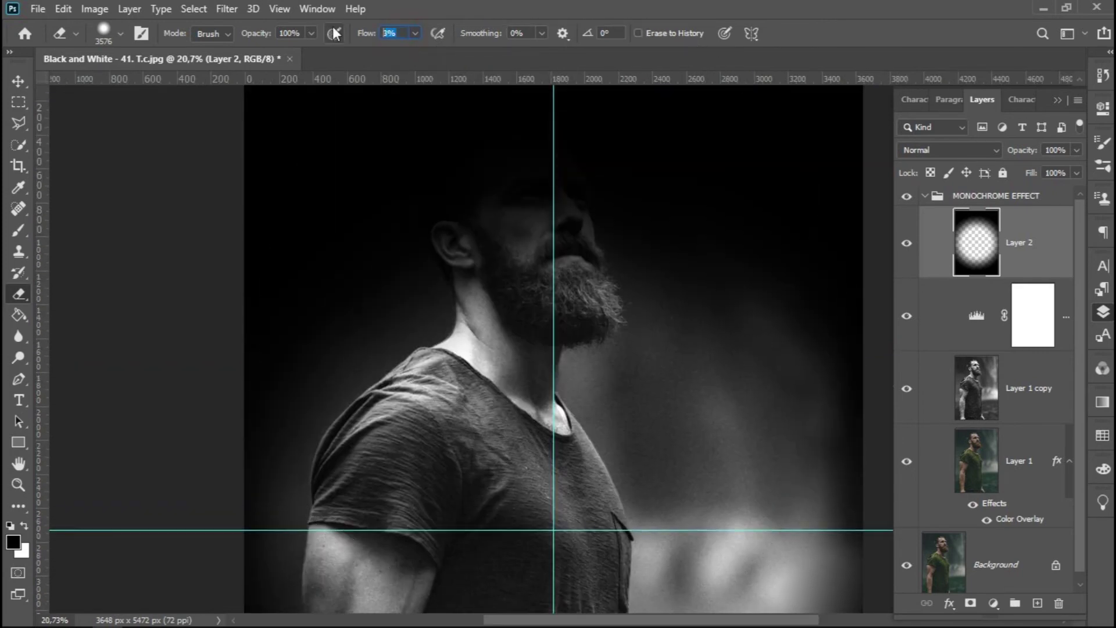
{"action": "key", "text": "Return"}
{"action": "left_click", "coordinate": [296, 33]}
{"action": "type", "text": "50"}
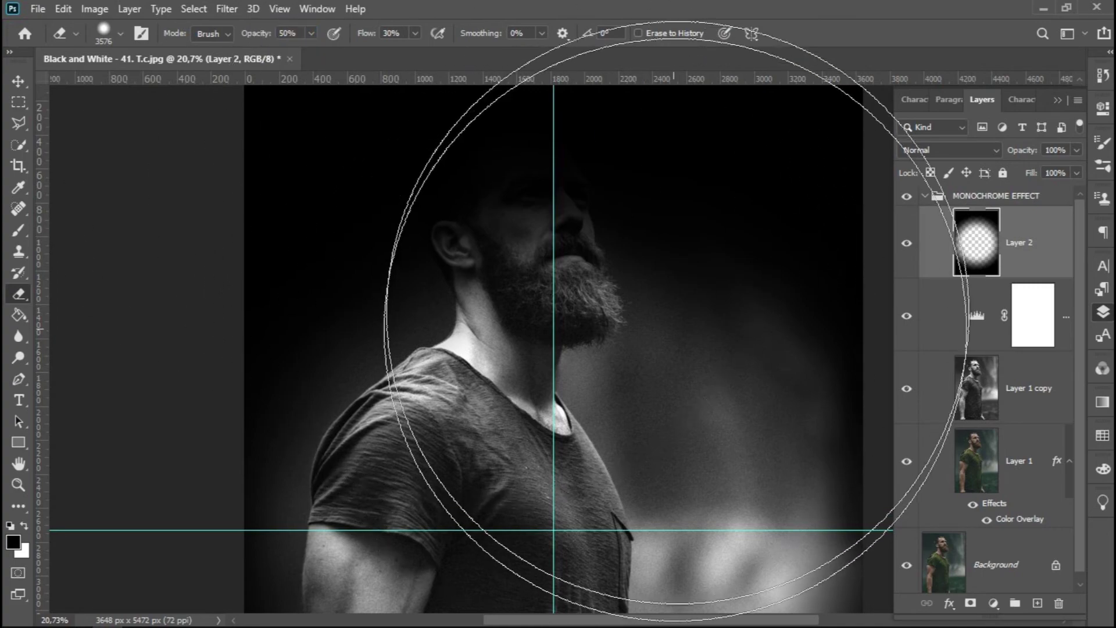
Step: Enlarge the eraser and erase the vignette over the man's head and arm
{"action": "scroll", "coordinate": [568, 177], "scroll_direction": "down", "scroll_amount": 5}
{"action": "left_click_drag", "start_coordinate": [569, 308], "coordinate": [532, 313]}
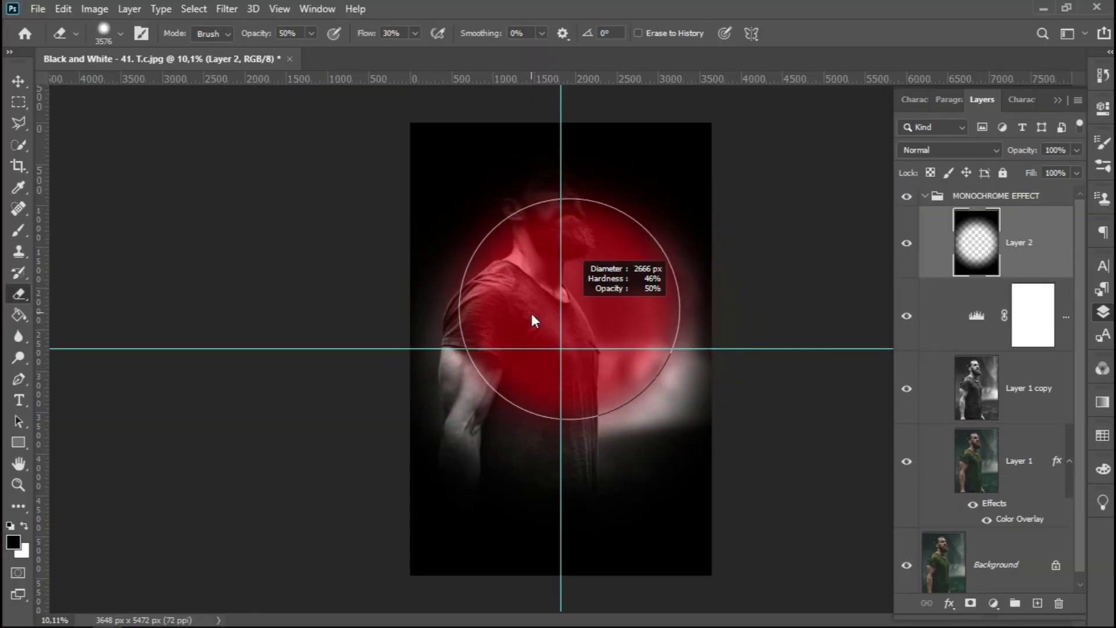
{"action": "scroll", "coordinate": [512, 299], "scroll_direction": "up", "scroll_amount": 3}
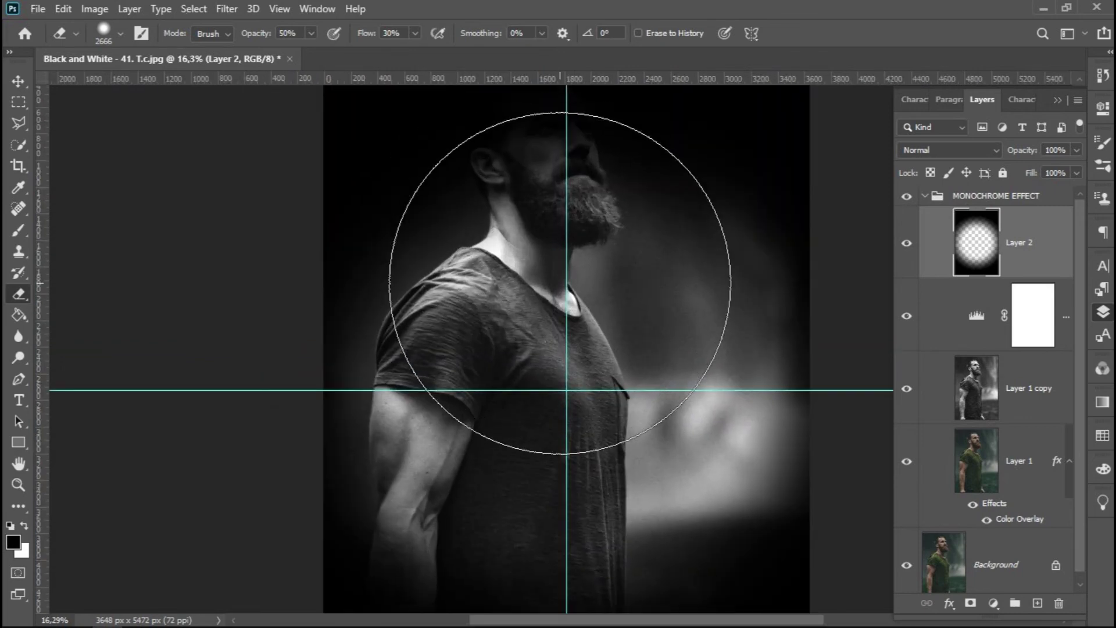
{"action": "scroll", "coordinate": [560, 283], "scroll_direction": "up", "scroll_amount": 3}
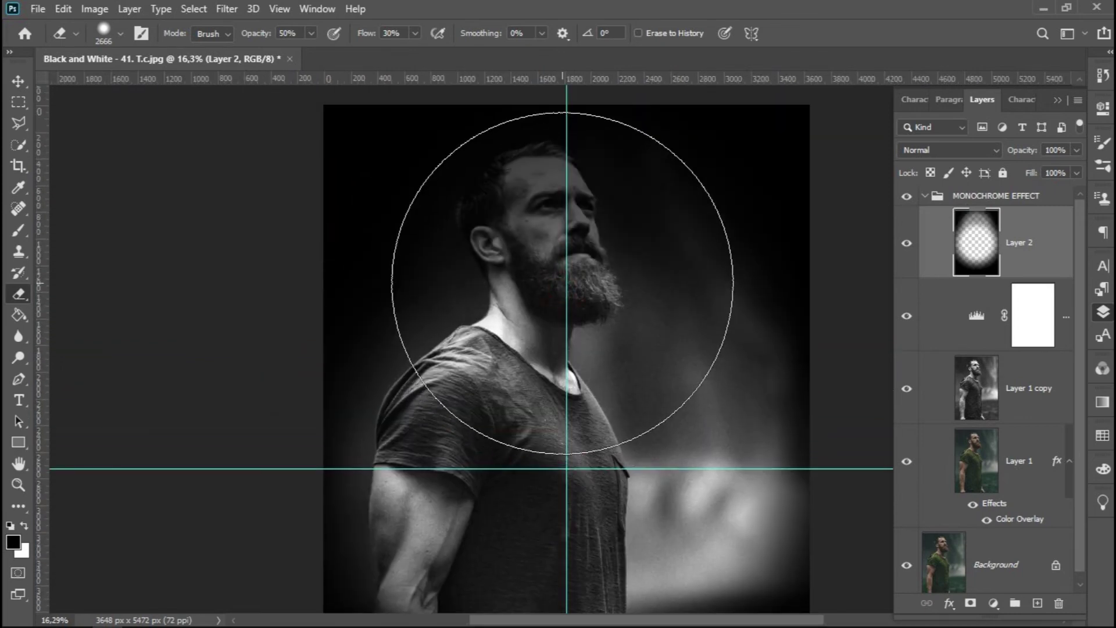
{"action": "scroll", "coordinate": [563, 283], "scroll_direction": "up", "scroll_amount": 3}
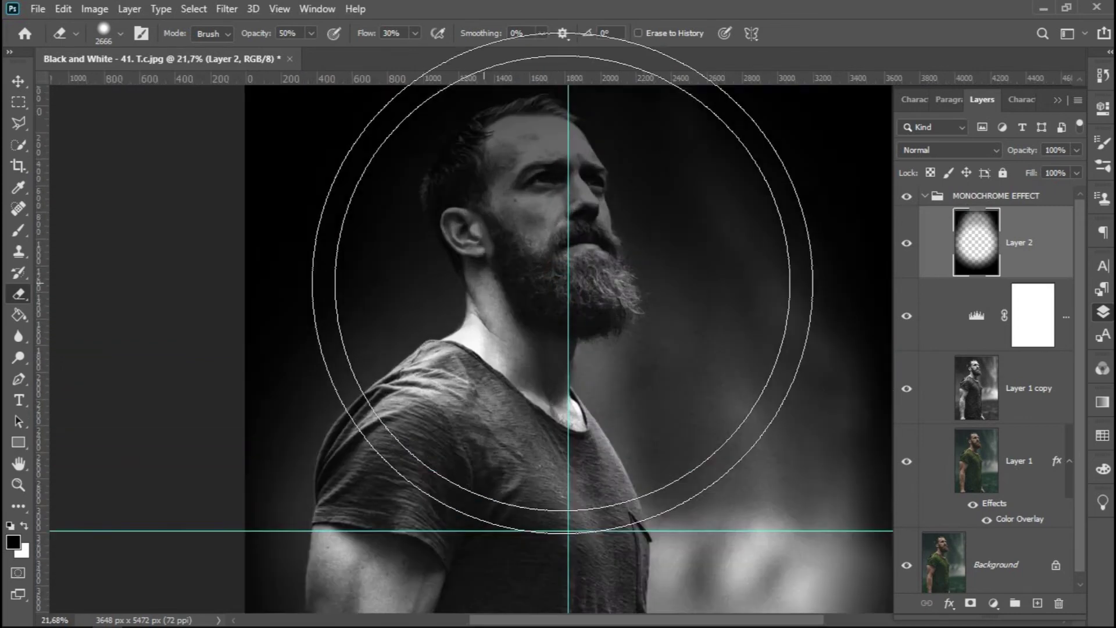
{"action": "left_click_drag", "start_coordinate": [538, 292], "coordinate": [506, 293]}
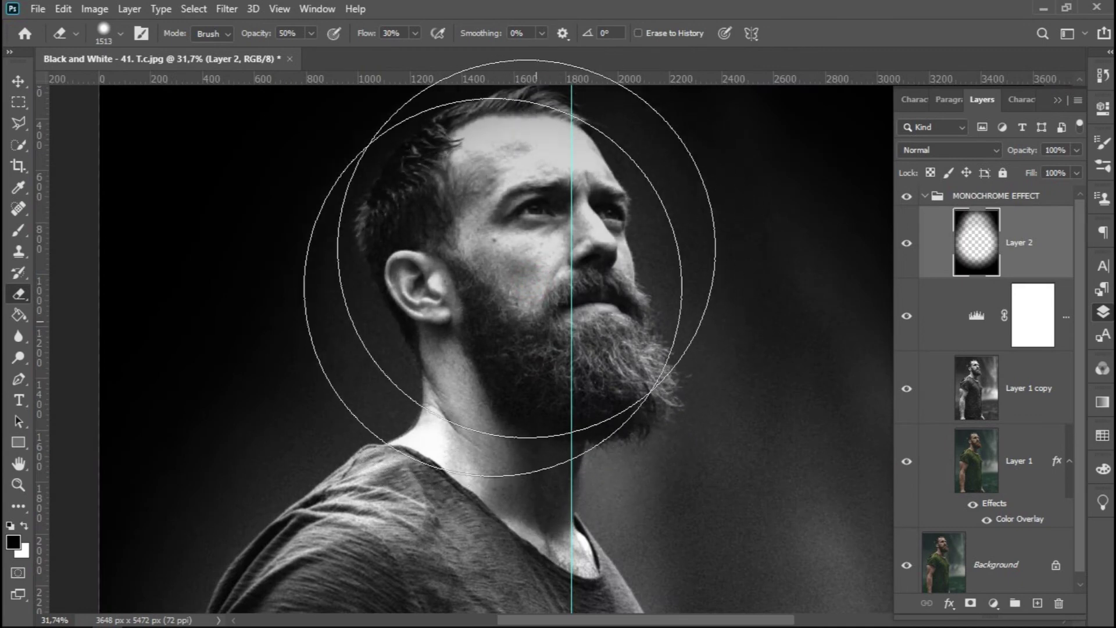
{"action": "scroll", "coordinate": [524, 461], "scroll_direction": "down", "scroll_amount": 3}
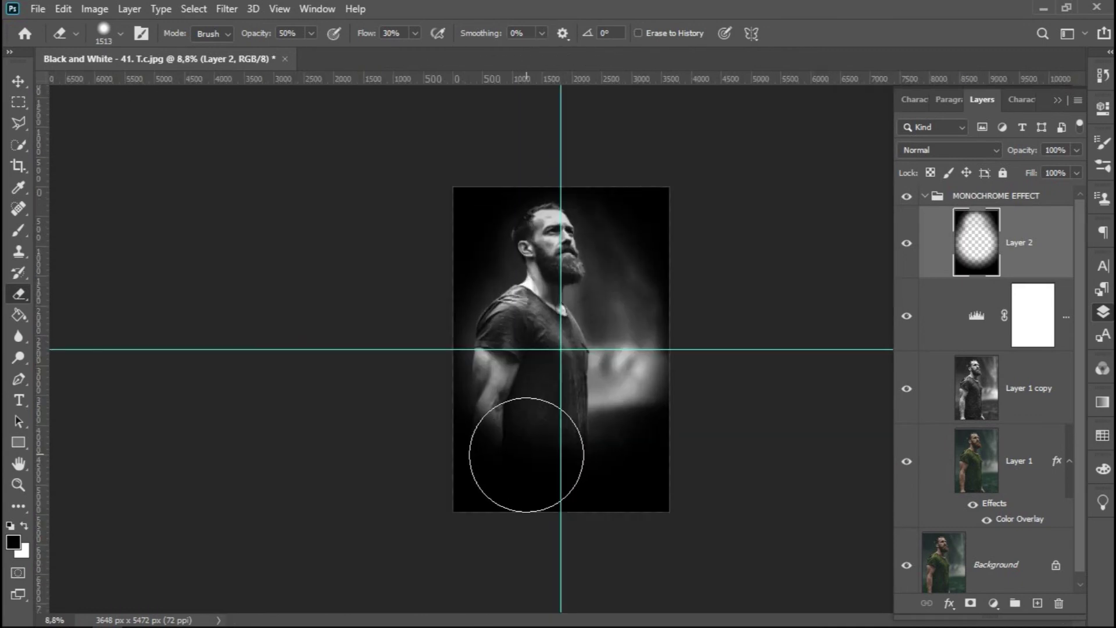
{"action": "scroll", "coordinate": [523, 429], "scroll_direction": "up", "scroll_amount": 2}
{"action": "scroll", "coordinate": [512, 458], "scroll_direction": "up", "scroll_amount": 1}
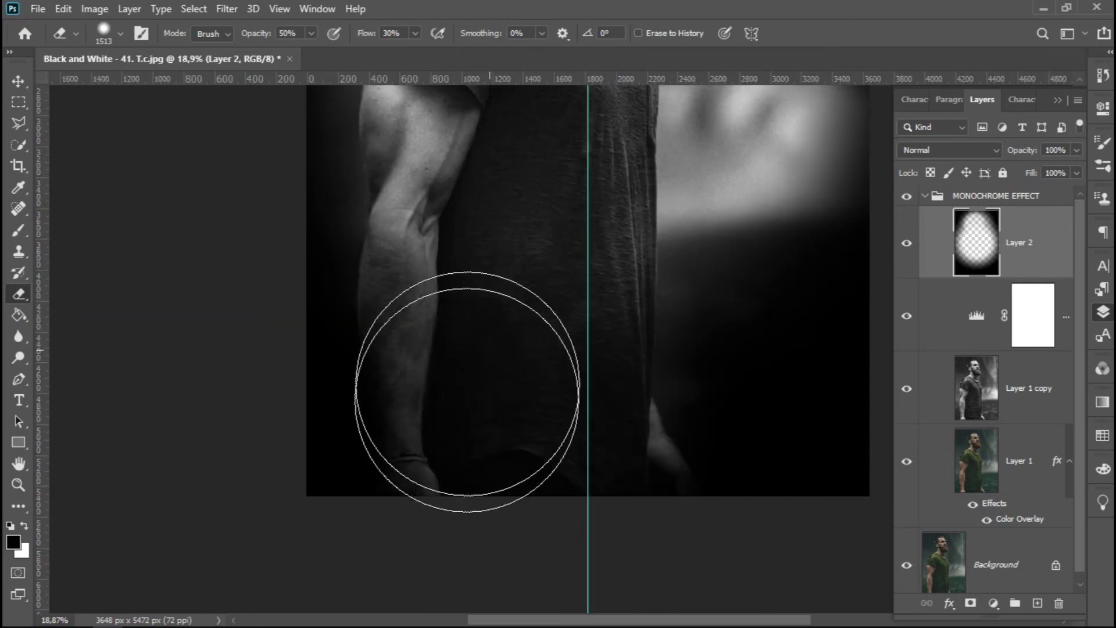
{"action": "scroll", "coordinate": [468, 494], "scroll_direction": "down", "scroll_amount": 3}
{"action": "scroll", "coordinate": [567, 338], "scroll_direction": "up", "scroll_amount": 1}
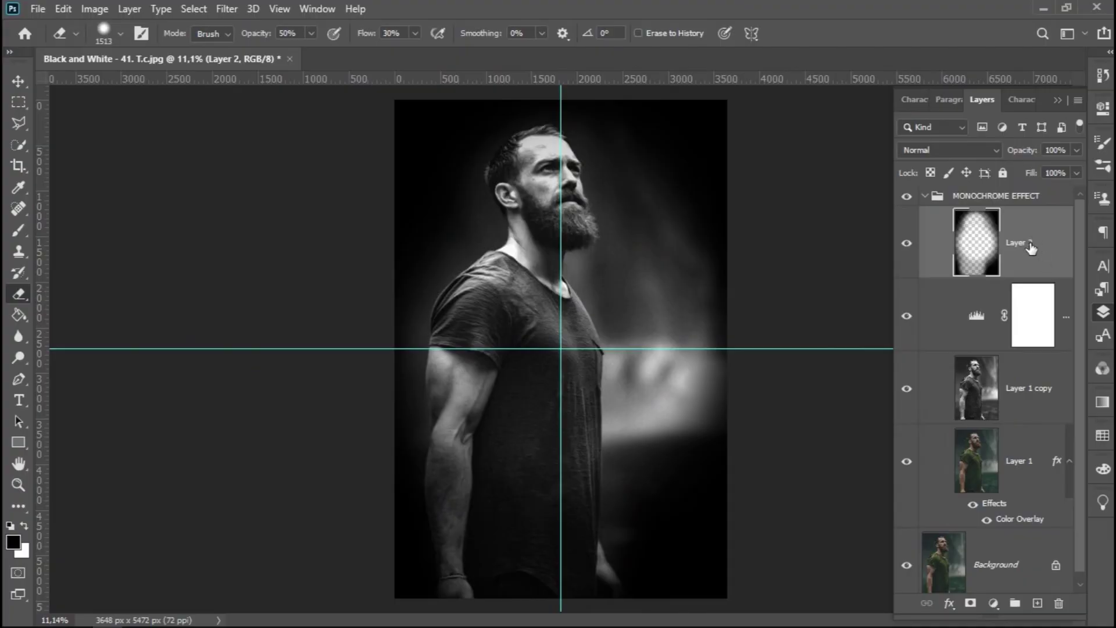
Step: Set Layer 2's opacity to 50%, then change it to 80%
{"action": "left_click", "coordinate": [1070, 150]}
{"action": "type", "text": "50"}
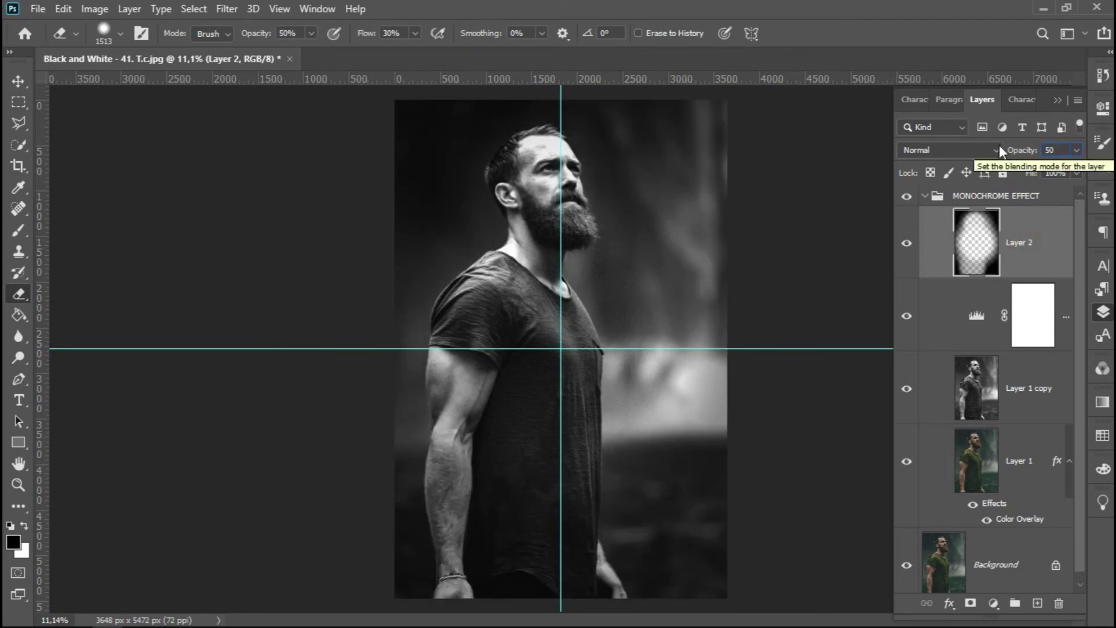
{"action": "key", "text": "Return"}
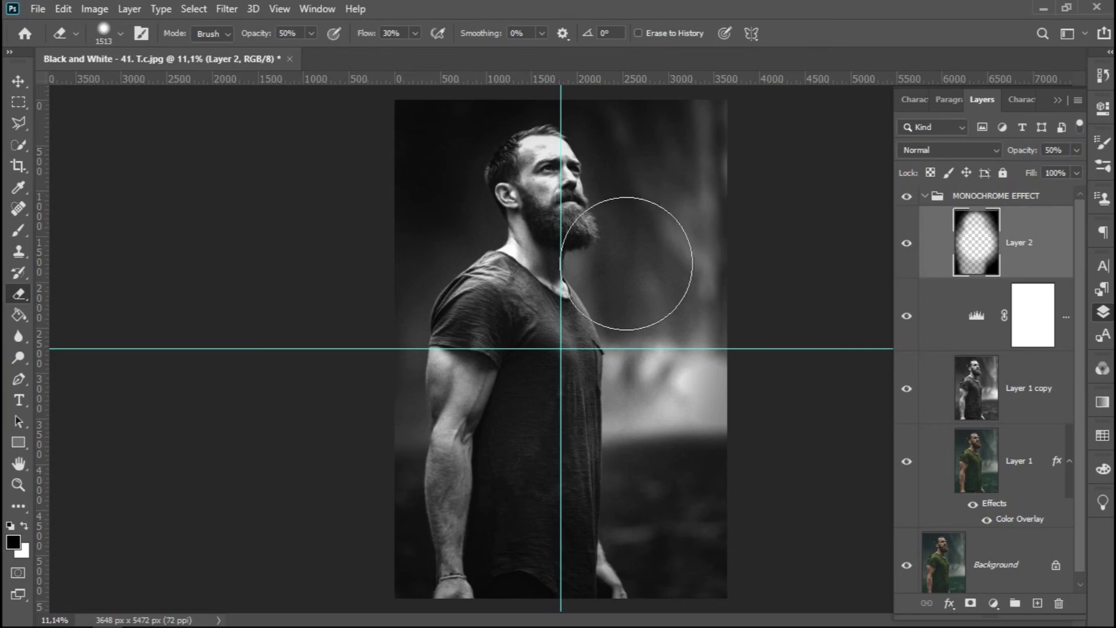
{"action": "left_click", "coordinate": [1043, 248]}
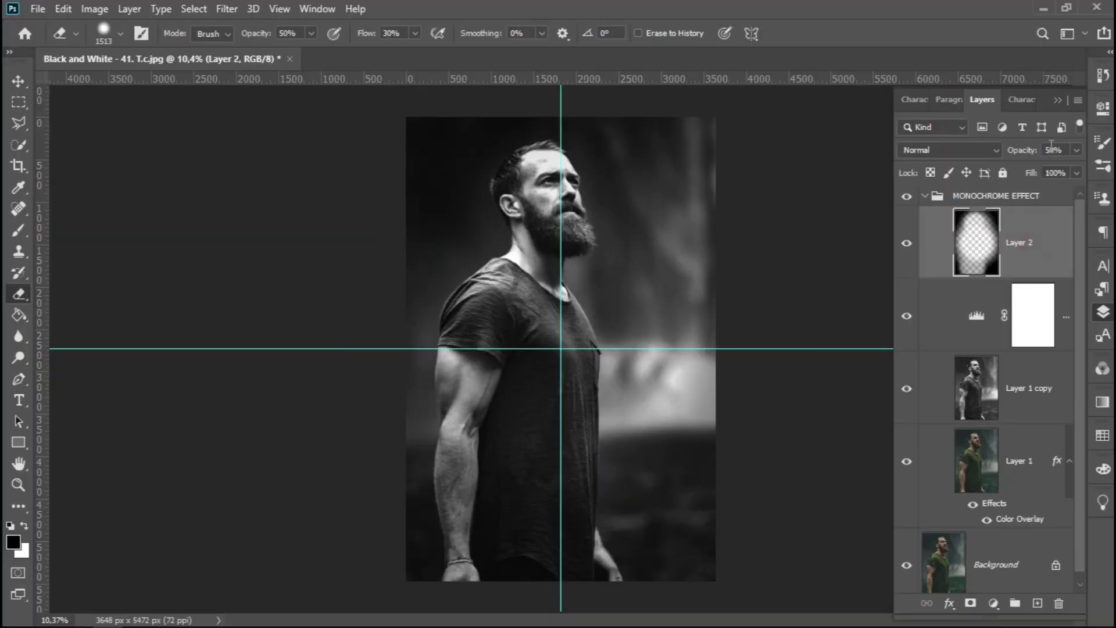
{"action": "left_click", "coordinate": [1008, 150]}
{"action": "type", "text": "75"}
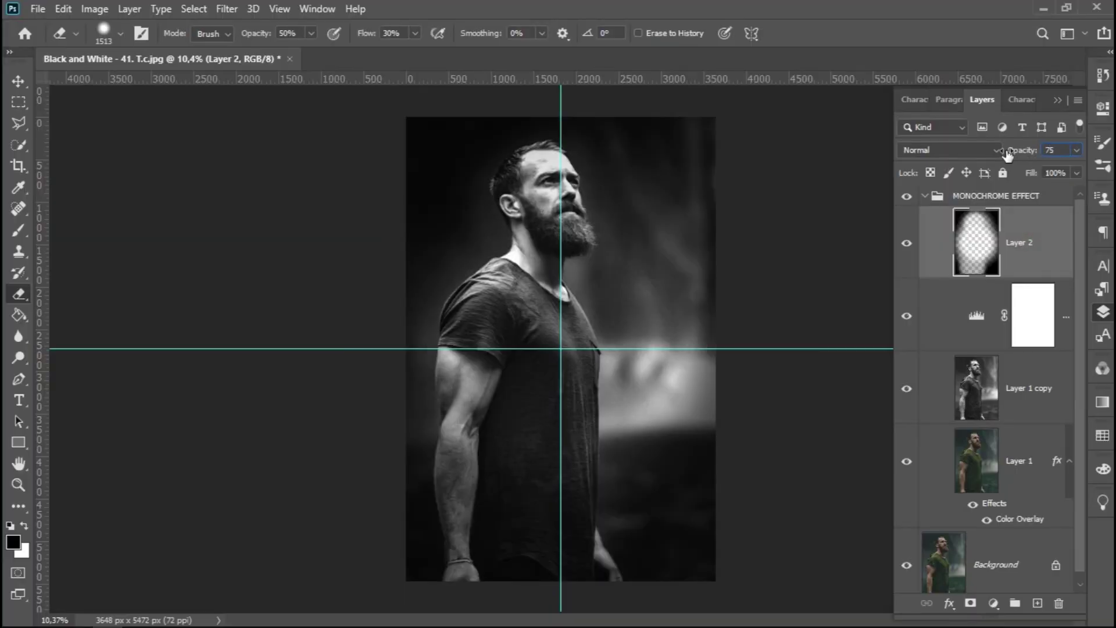
{"action": "key", "text": "BackSpace"}
{"action": "type", "text": "80"}
{"action": "key", "text": "Return"}
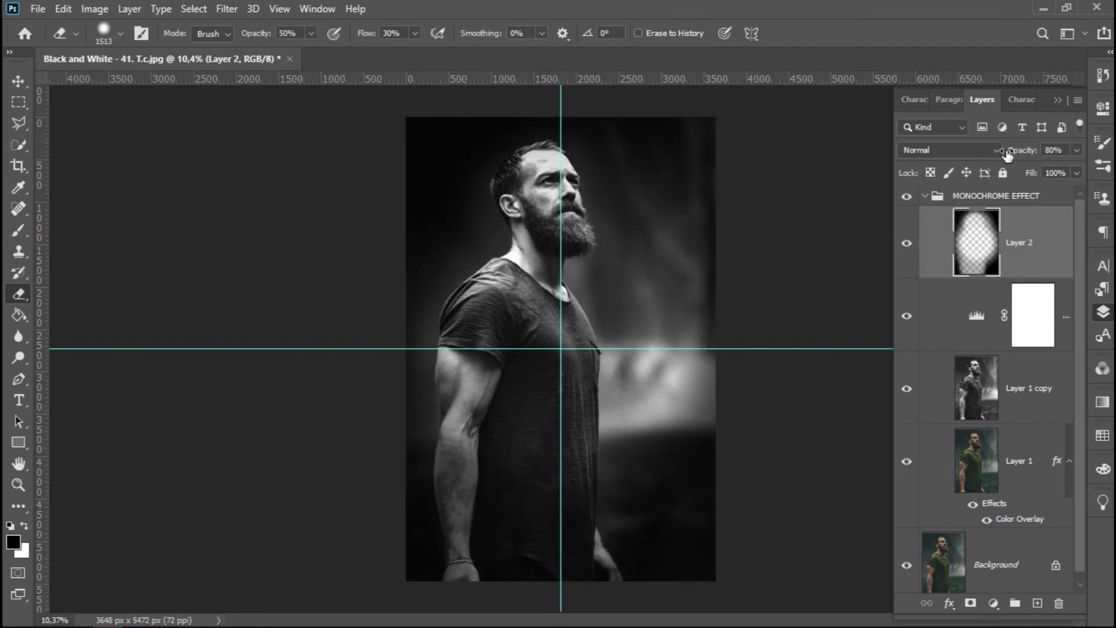
Step: Erase more of the dark vignette above the man's head
{"action": "scroll", "coordinate": [519, 134], "scroll_direction": "up", "scroll_amount": 2}
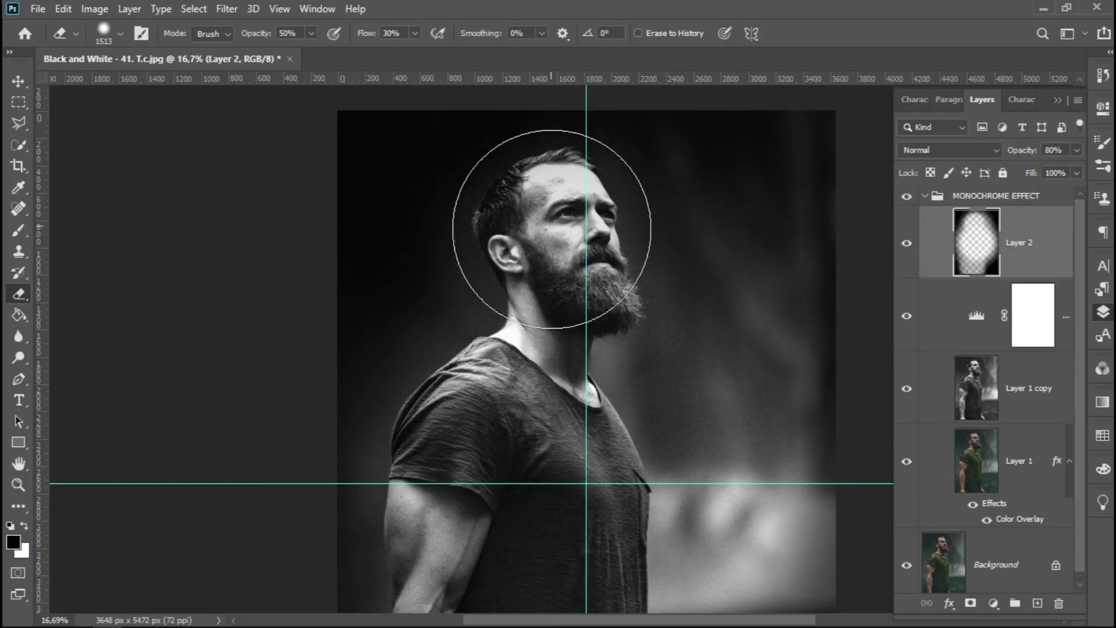
{"action": "mouse_move", "coordinate": [551, 229]}
{"action": "left_mouse_down"}
{"action": "mouse_move", "coordinate": [511, 194]}
{"action": "mouse_move", "coordinate": [463, 237]}
{"action": "mouse_move", "coordinate": [503, 186]}
{"action": "mouse_move", "coordinate": [551, 189]}
{"action": "left_mouse_up"}
{"action": "scroll", "coordinate": [553, 190], "scroll_direction": "down", "scroll_amount": 2}
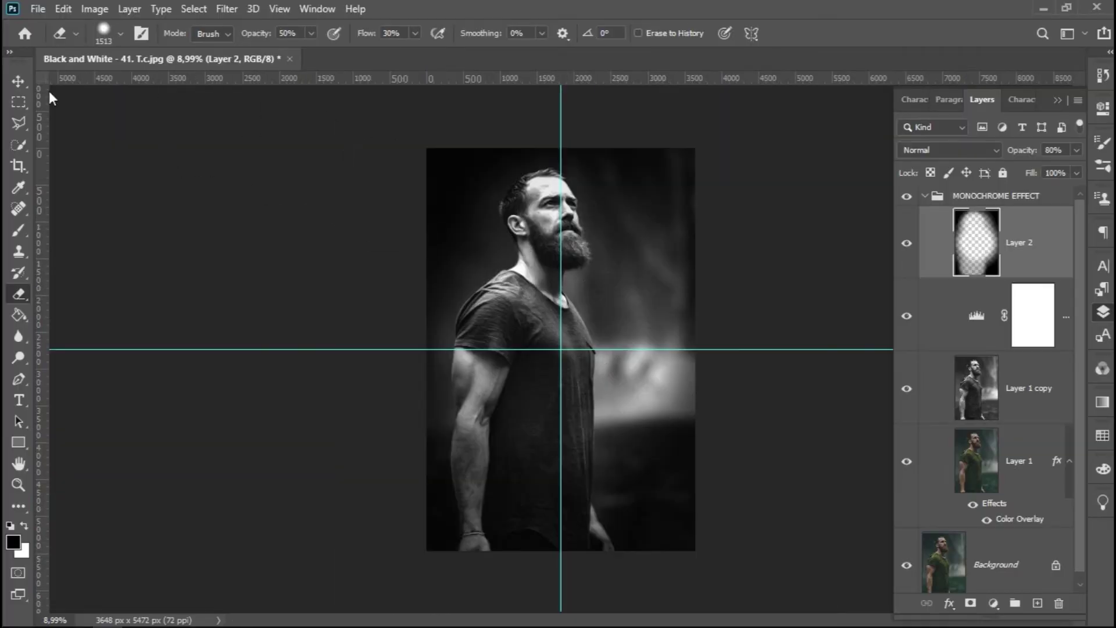
Step: Drag the horizontal guide off the image with the Move tool and hide the rulers
{"action": "left_click", "coordinate": [21, 84]}
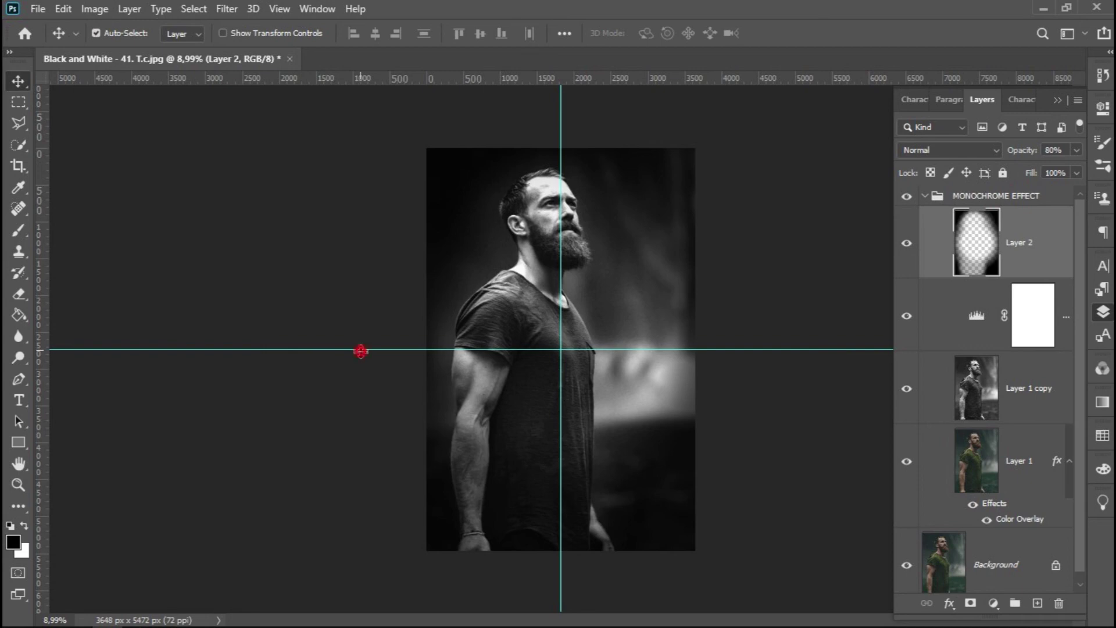
{"action": "left_click_drag", "start_coordinate": [360, 350], "coordinate": [339, 28]}
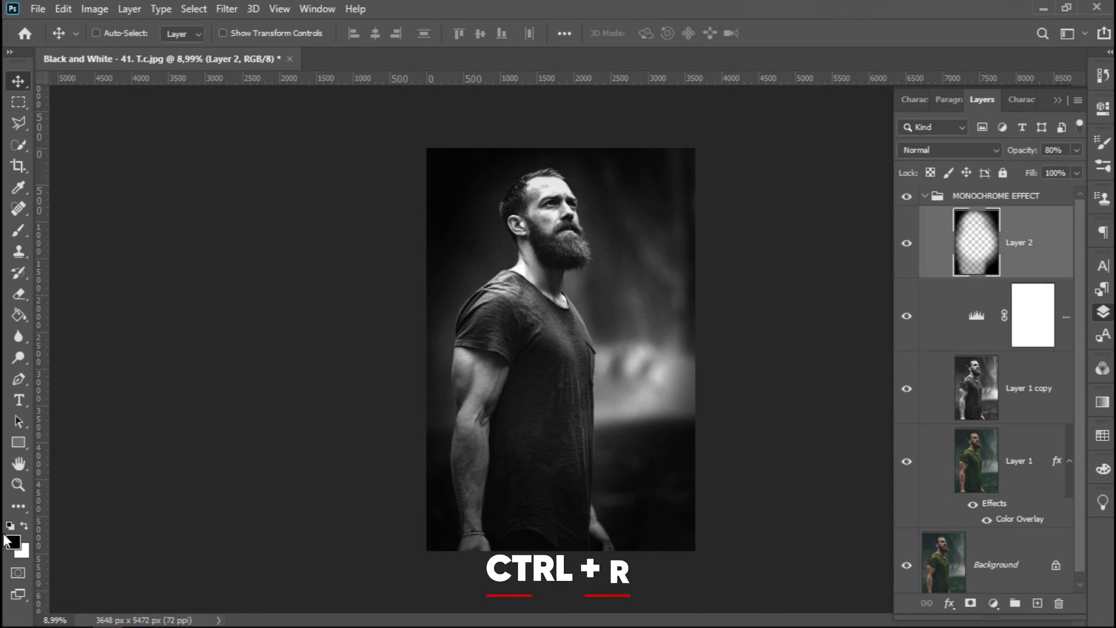
{"action": "key", "text": "ctrl+r"}
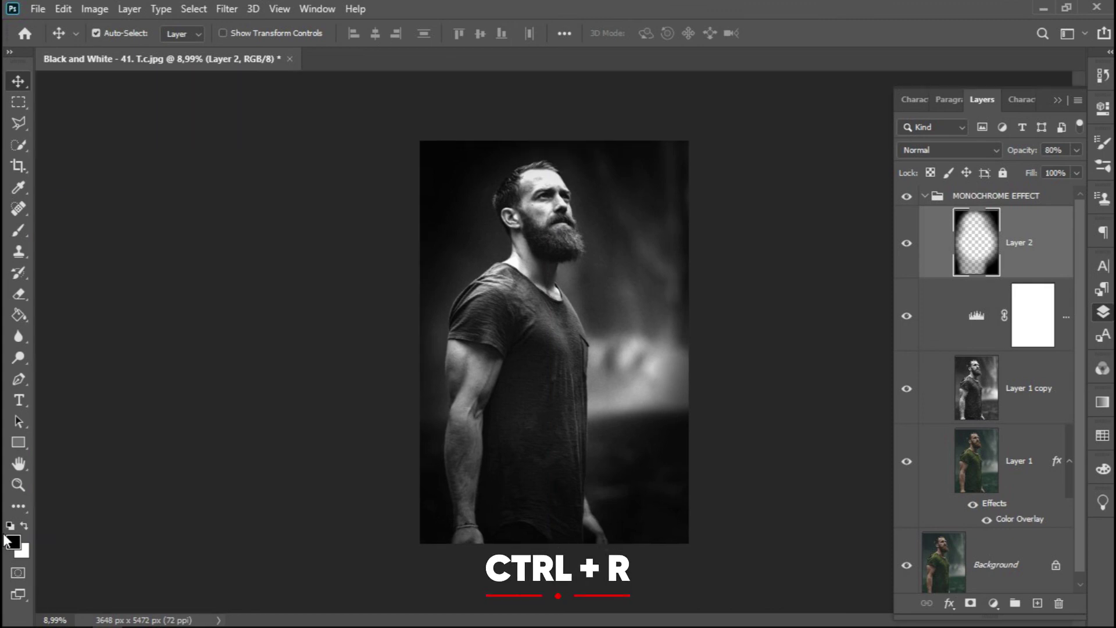
Step: Fit the whole portrait in the window using the Zoom tool's Fit on Screen
{"action": "left_click", "coordinate": [18, 485]}
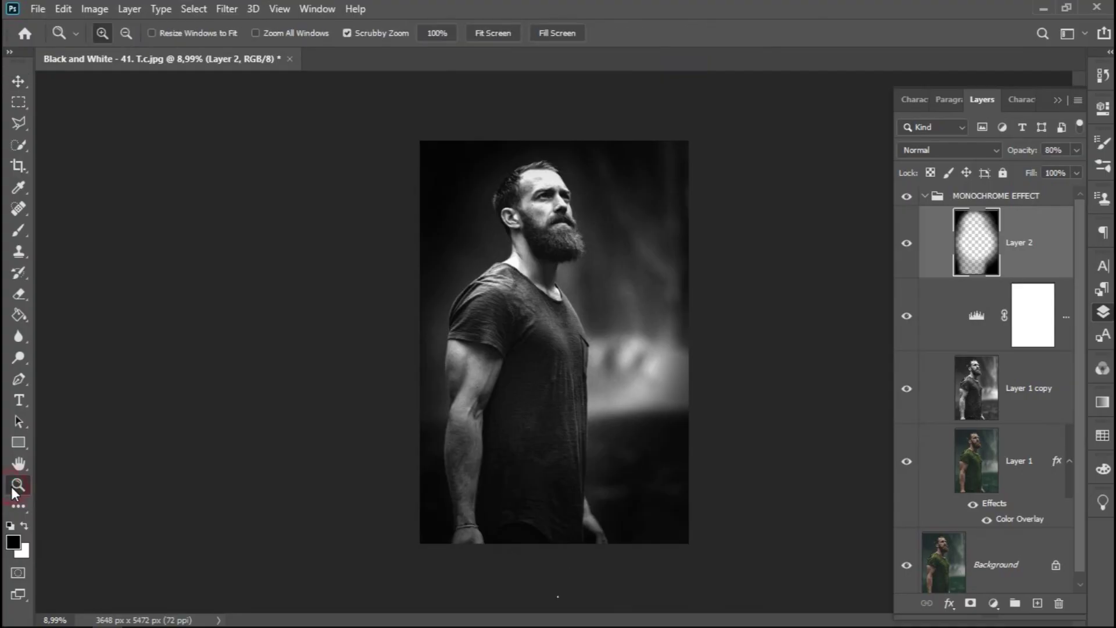
{"action": "right_click", "coordinate": [567, 278]}
{"action": "left_click", "coordinate": [604, 290]}
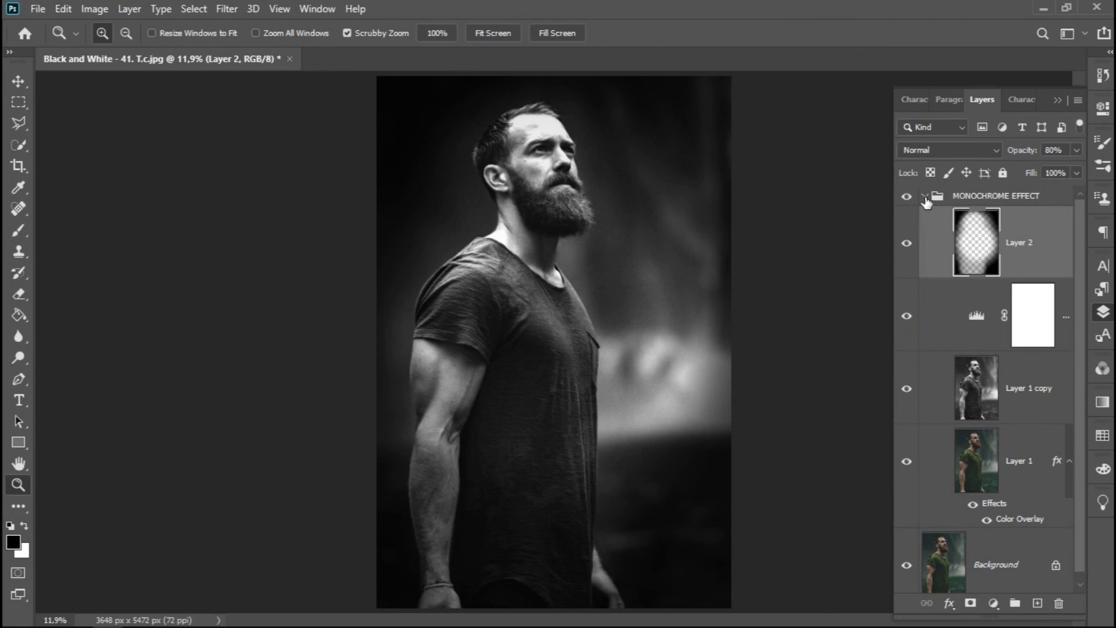
Step: Collapse MONOCHROME EFFECT, hide and reshow it against the colour original, then fit on screen
{"action": "left_click", "coordinate": [925, 197]}
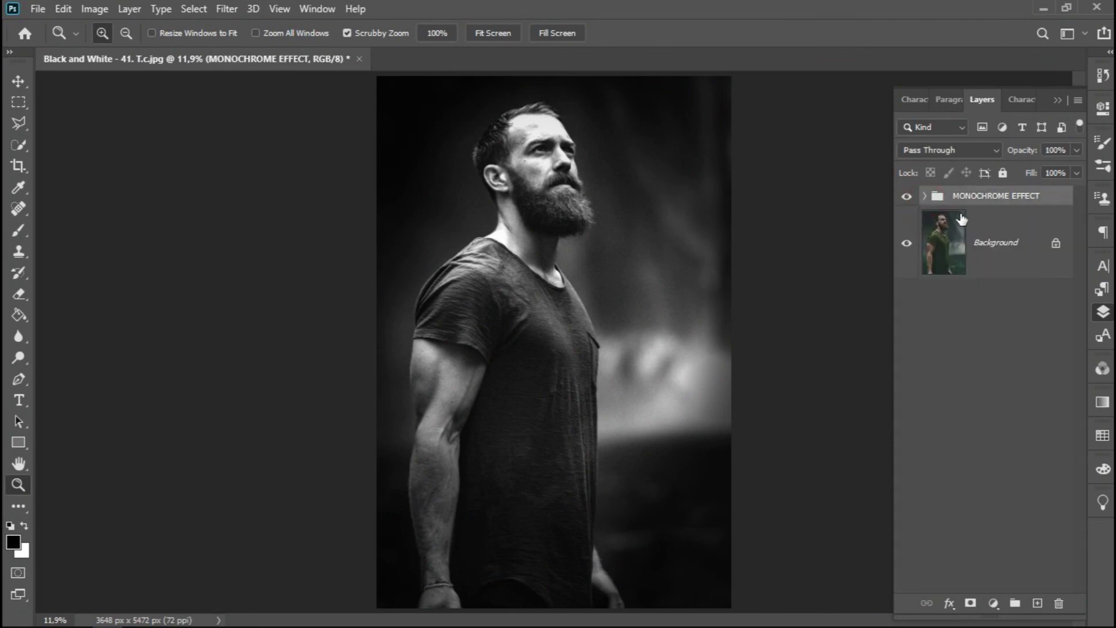
{"action": "left_click", "coordinate": [908, 197]}
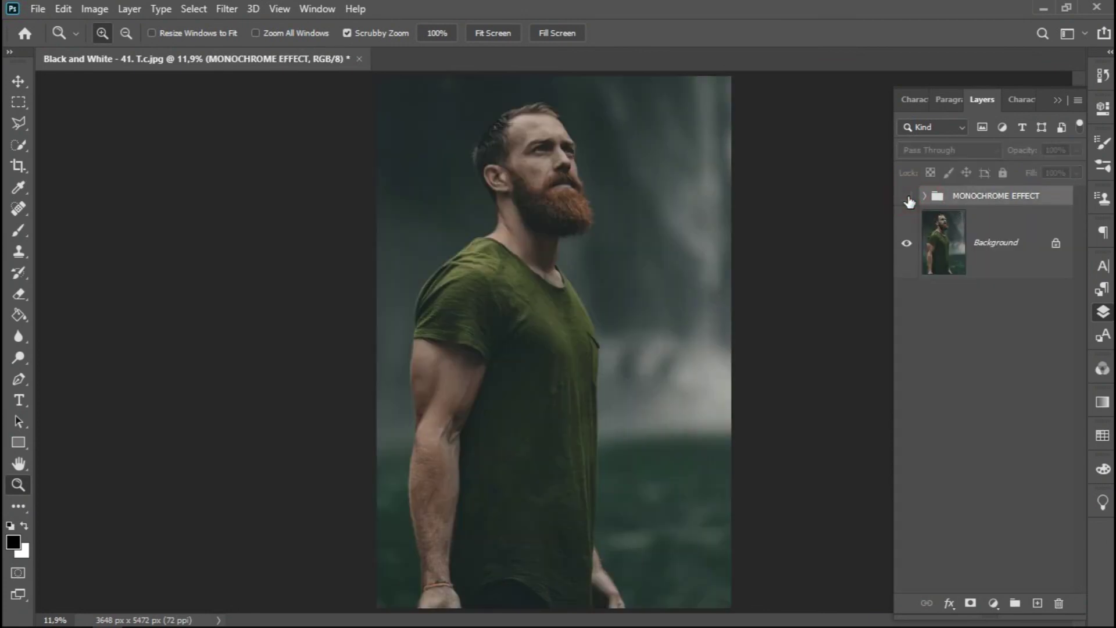
{"action": "left_click", "coordinate": [908, 198]}
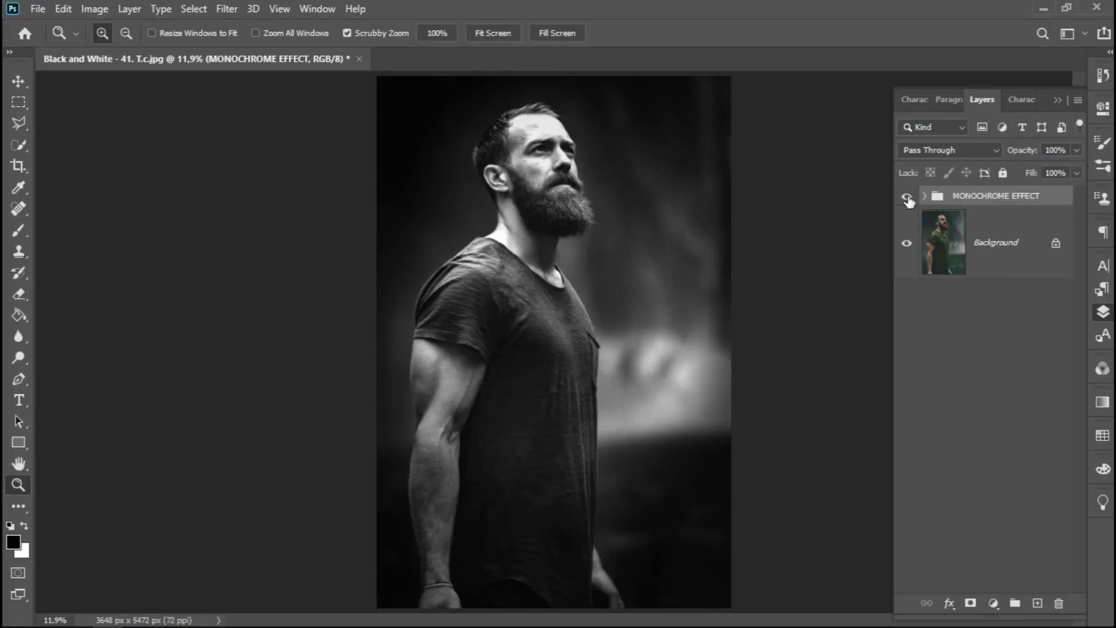
{"action": "right_click", "coordinate": [609, 156]}
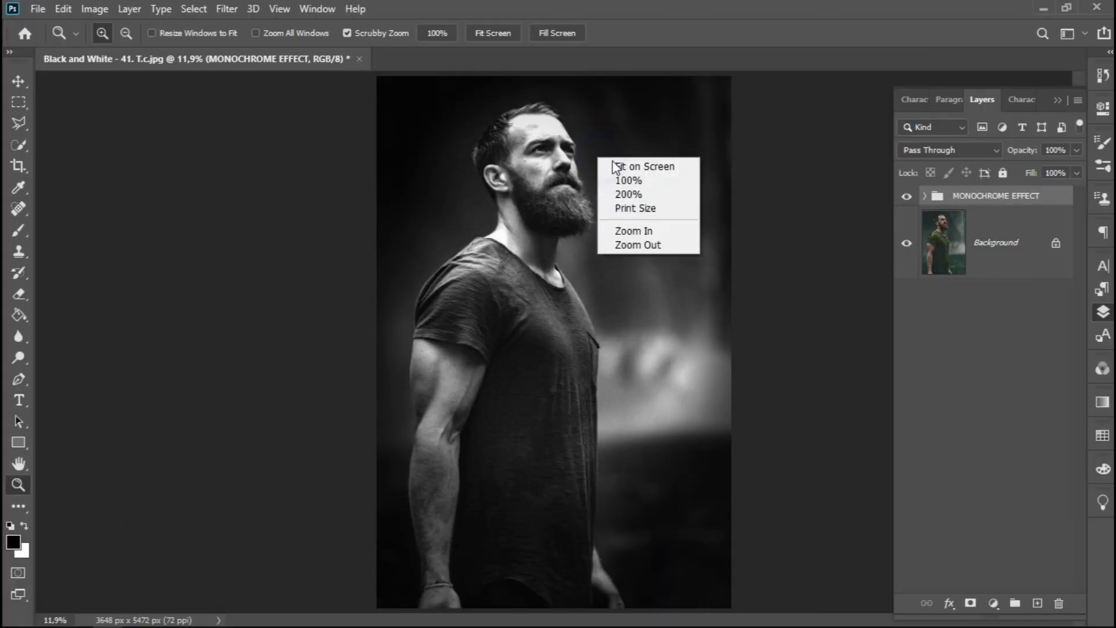
{"action": "left_click", "coordinate": [615, 164]}
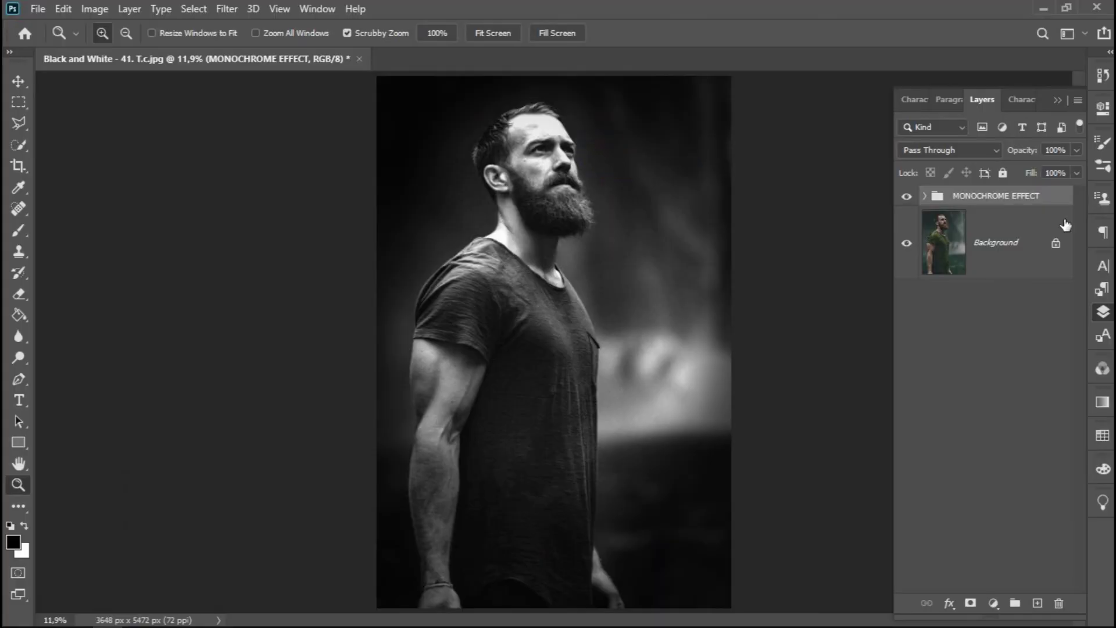